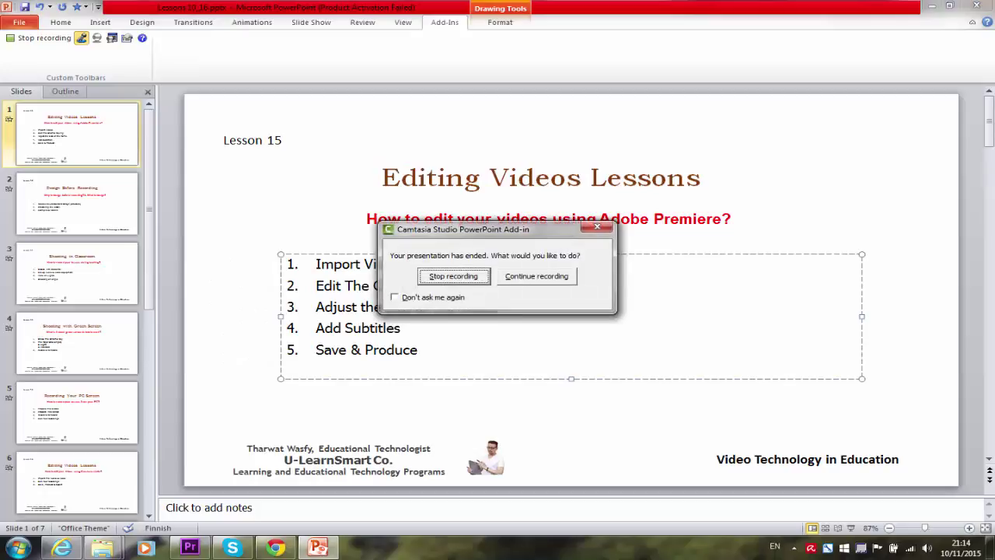
Step: Resume the recording and bring the New Course Design folder forward in Windows Explorer
click(525, 282)
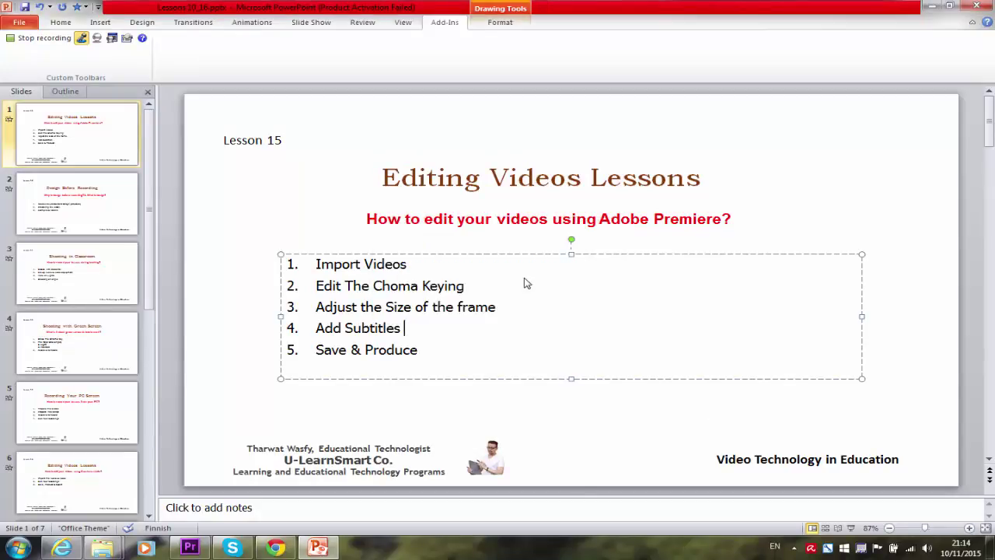
click(190, 548)
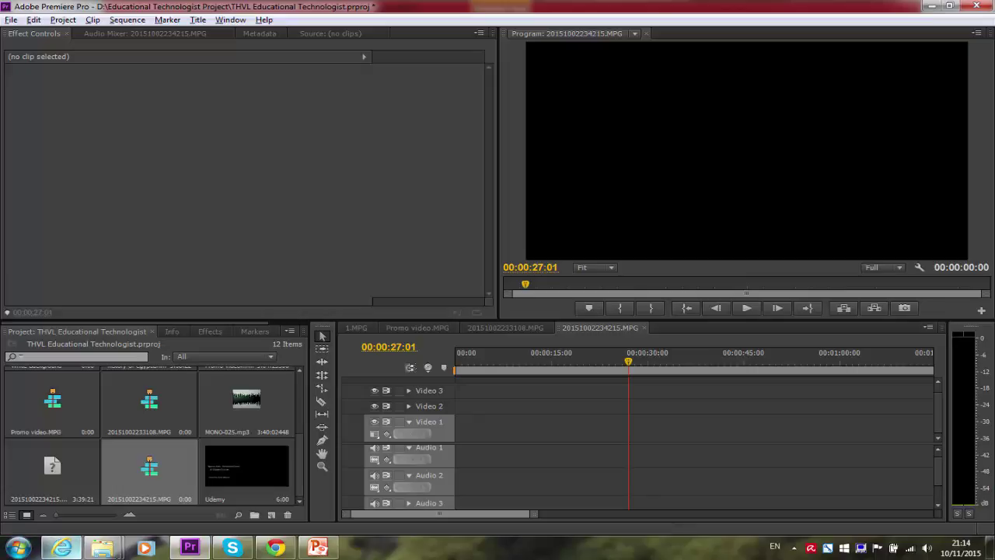
mouse_move(109, 551)
click(236, 485)
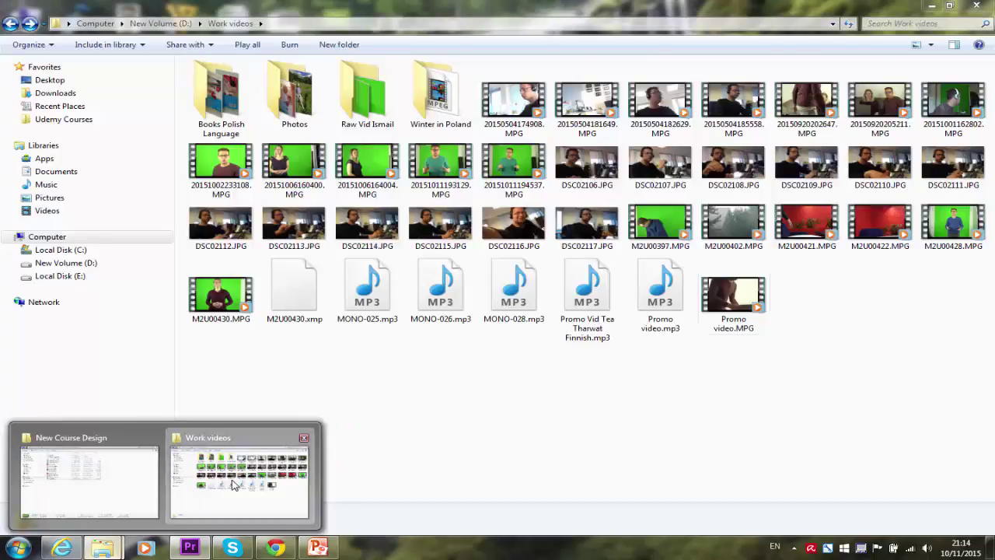
mouse_move(102, 549)
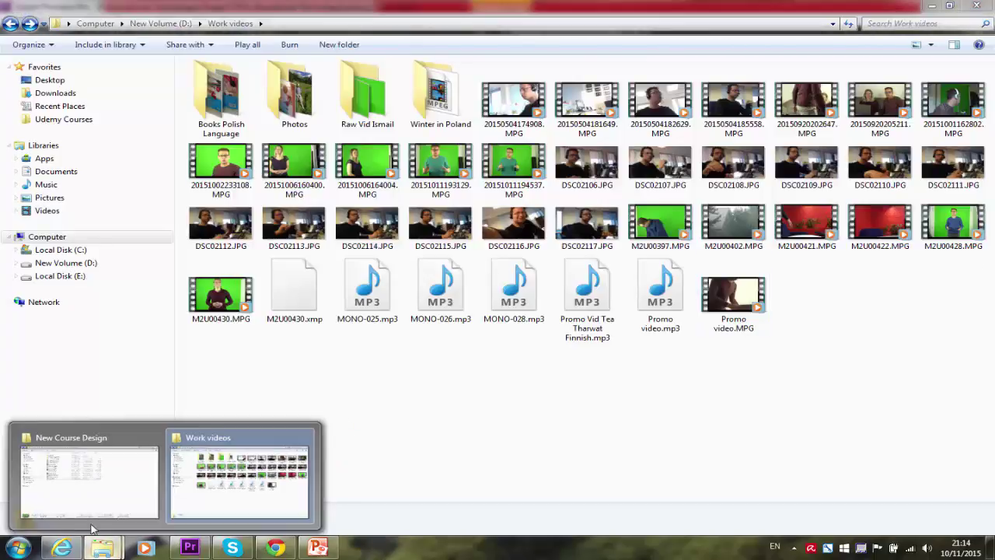
click(78, 506)
click(236, 321)
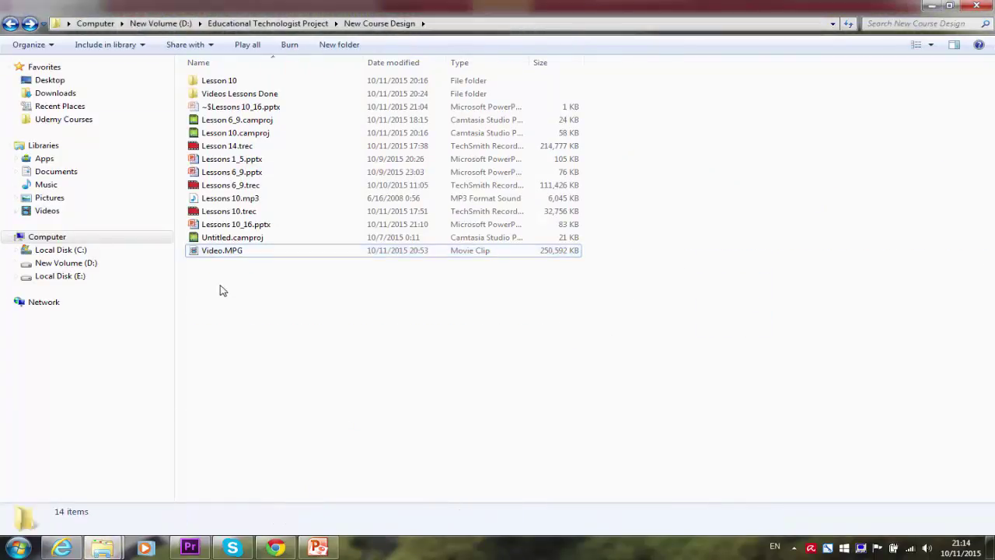
Step: Import Video.MPG, place it at the start of Video 1, and play it back to 00:00:13:18
drag(217, 256, 201, 486)
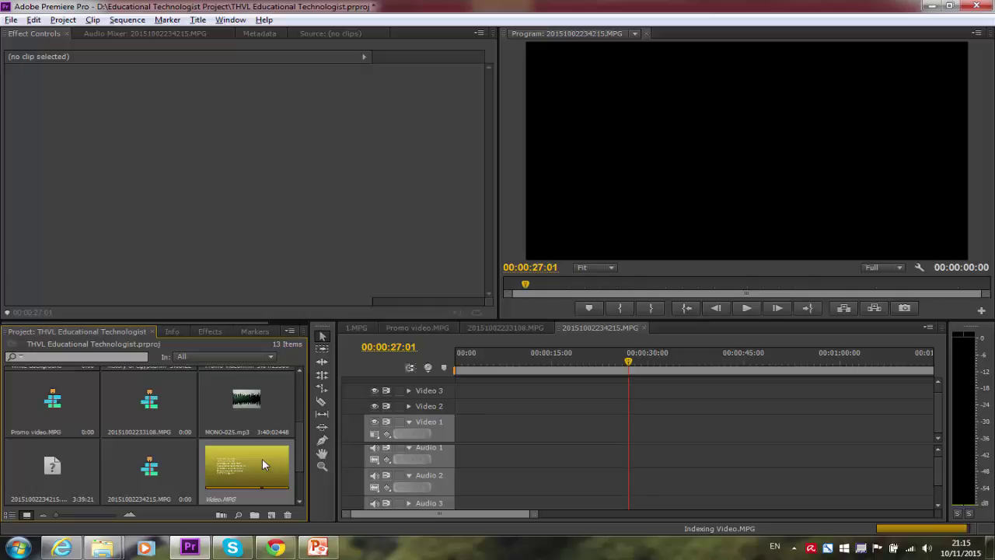
drag(265, 464, 466, 451)
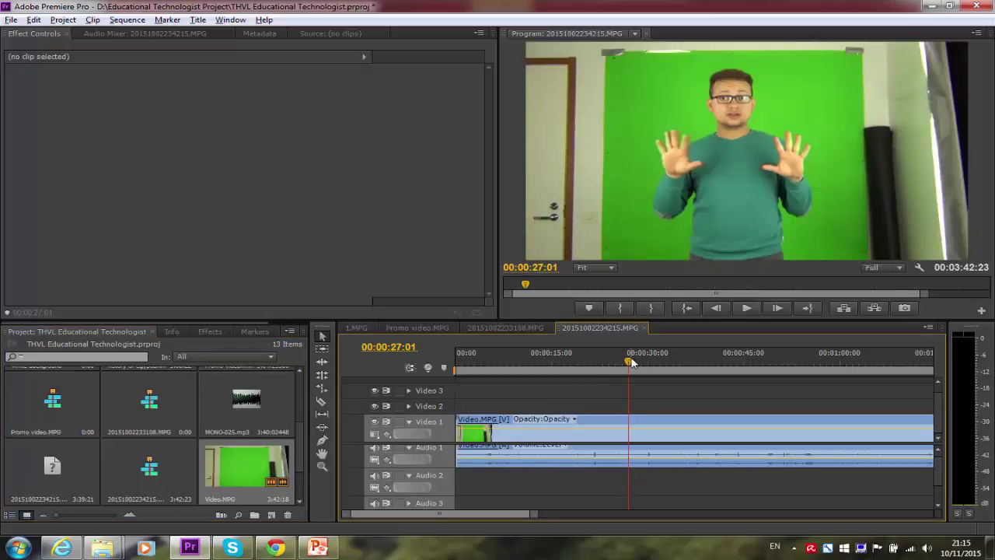
drag(631, 361, 425, 384)
key(space)
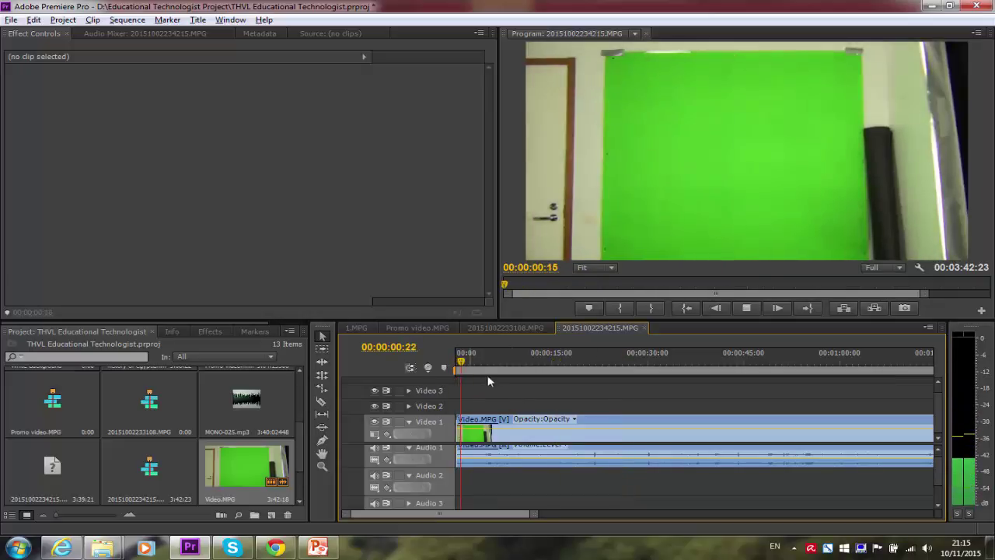
click(532, 370)
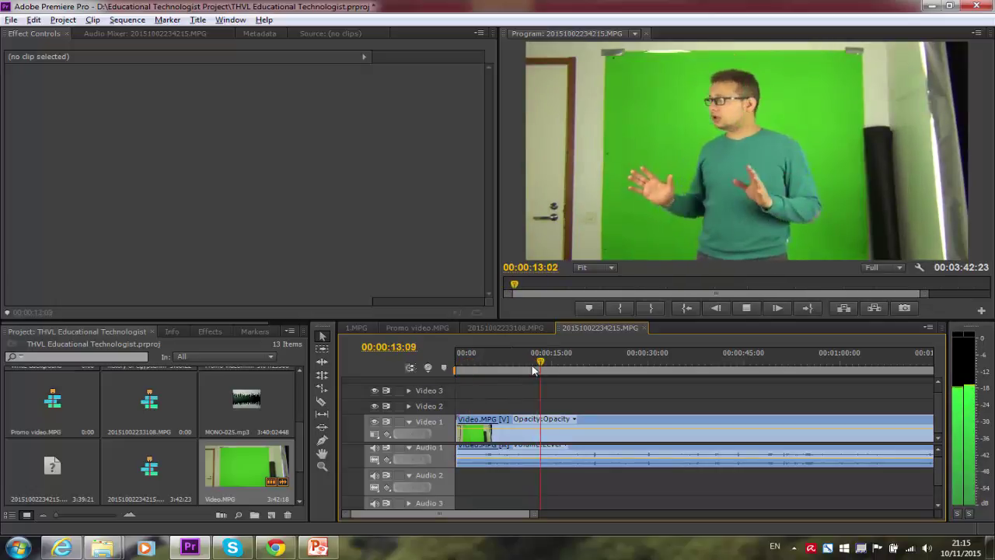
key(space)
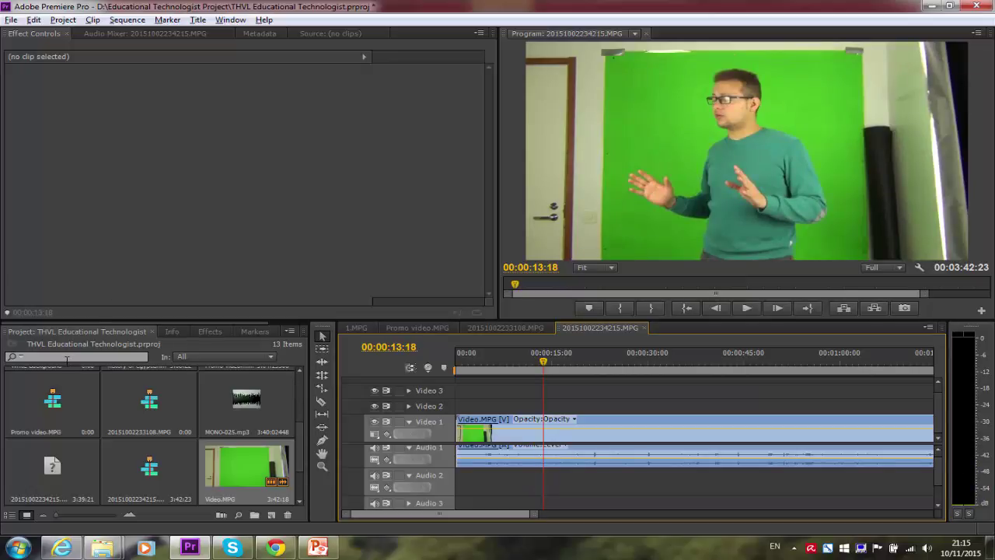
Step: Search the effects for 'ultr' and drag Ultra Key onto the Video.MPG clip
click(178, 333)
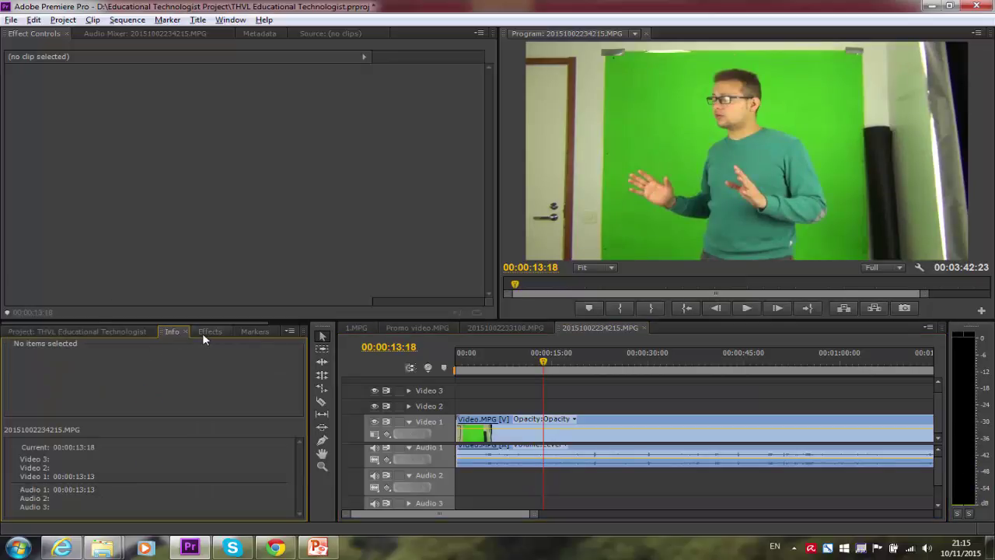
click(203, 333)
click(92, 347)
text(u)
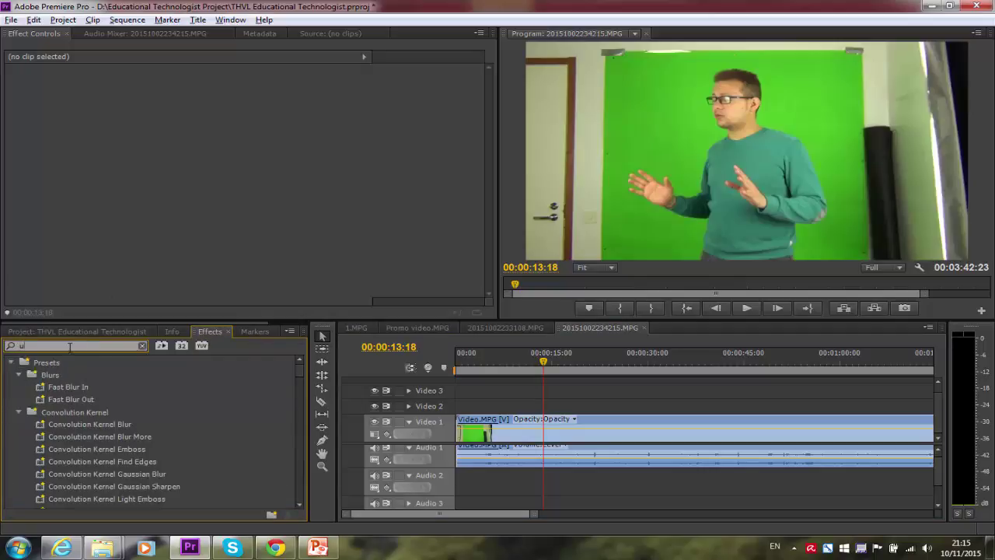
text(ltr)
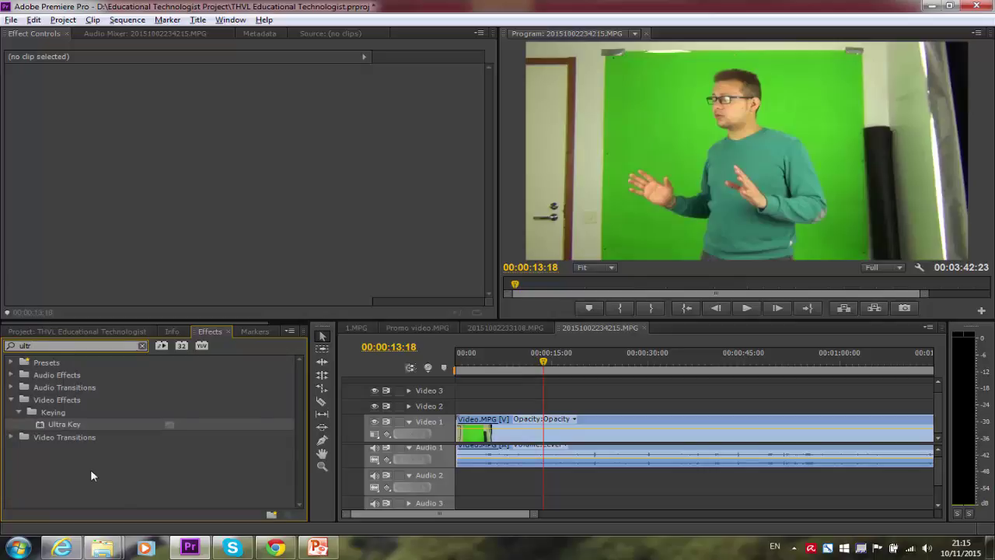
drag(52, 421, 614, 430)
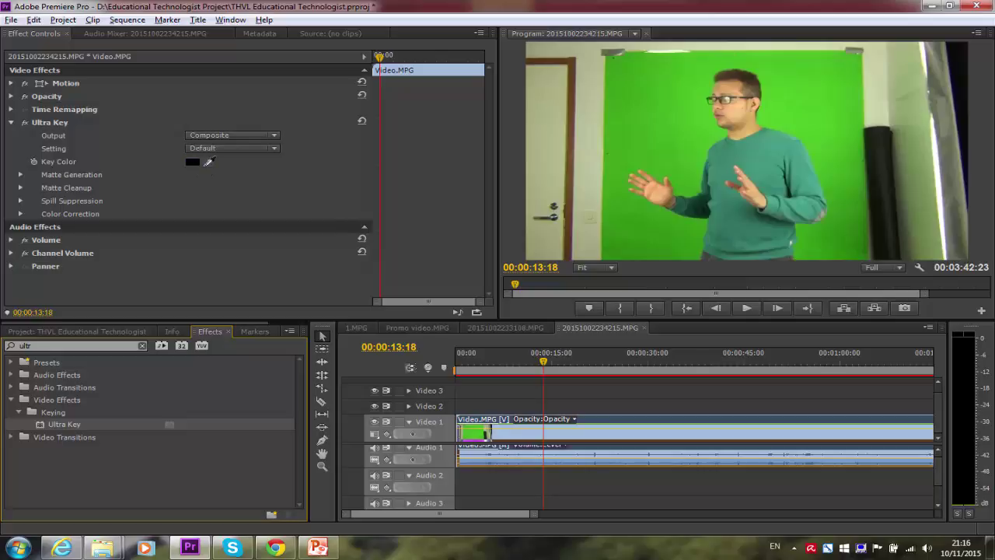
Step: Sample the green backdrop as the Ultra Key colour and play the clip to 00:00:20:12 to check
click(210, 162)
drag(210, 162, 792, 102)
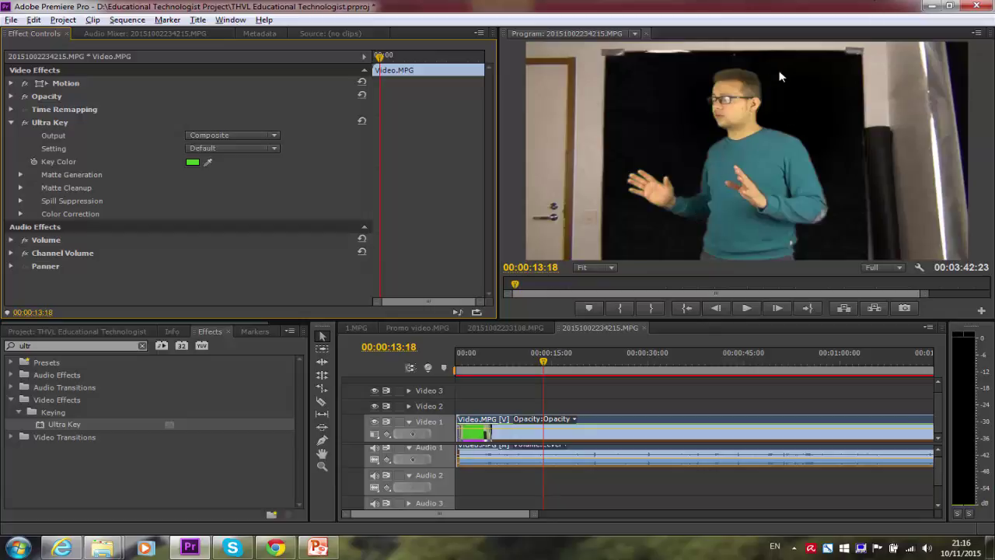
click(745, 311)
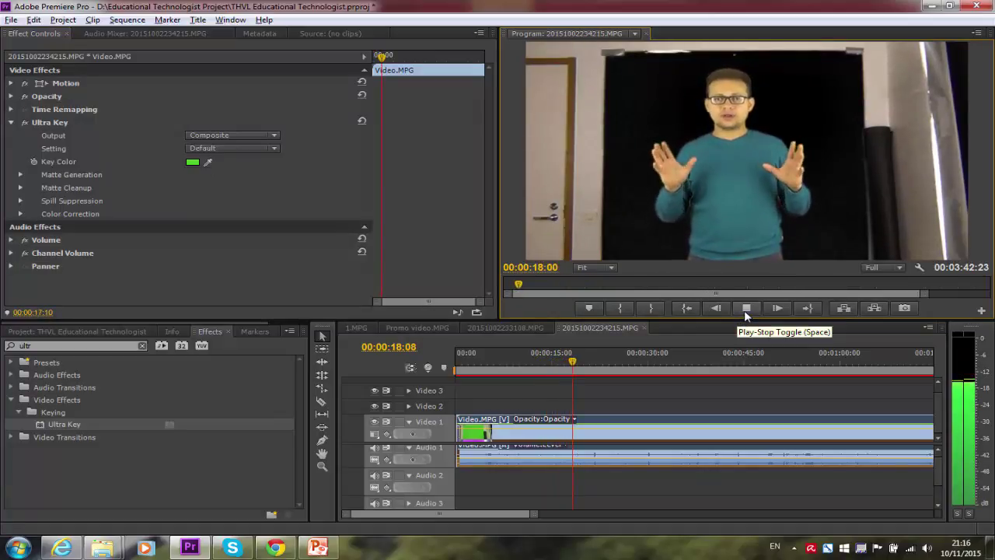
click(744, 310)
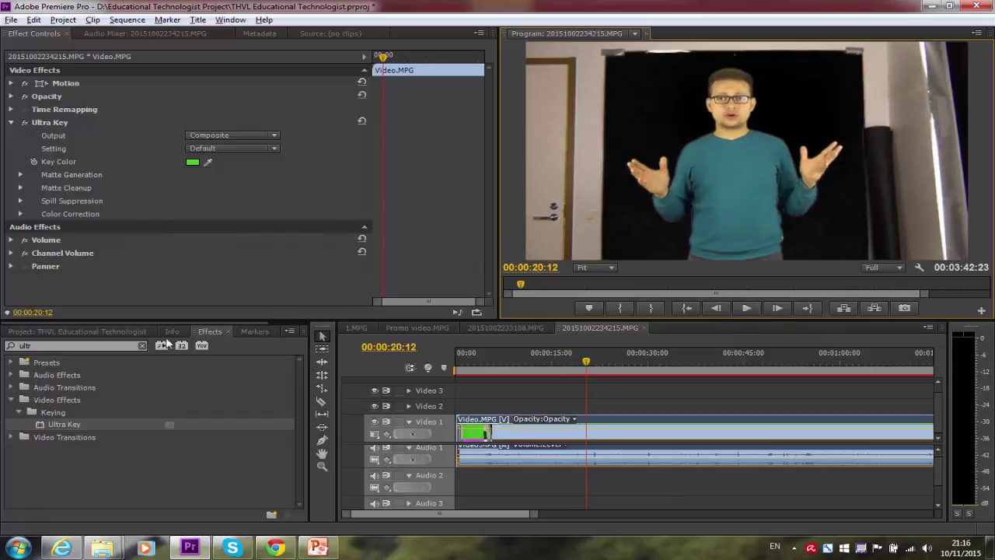
click(69, 345)
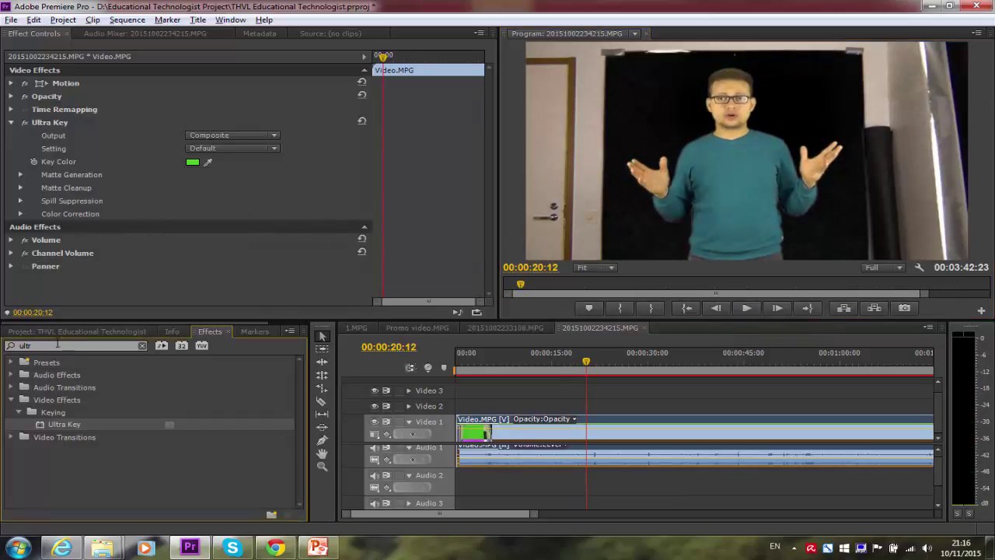
click(53, 347)
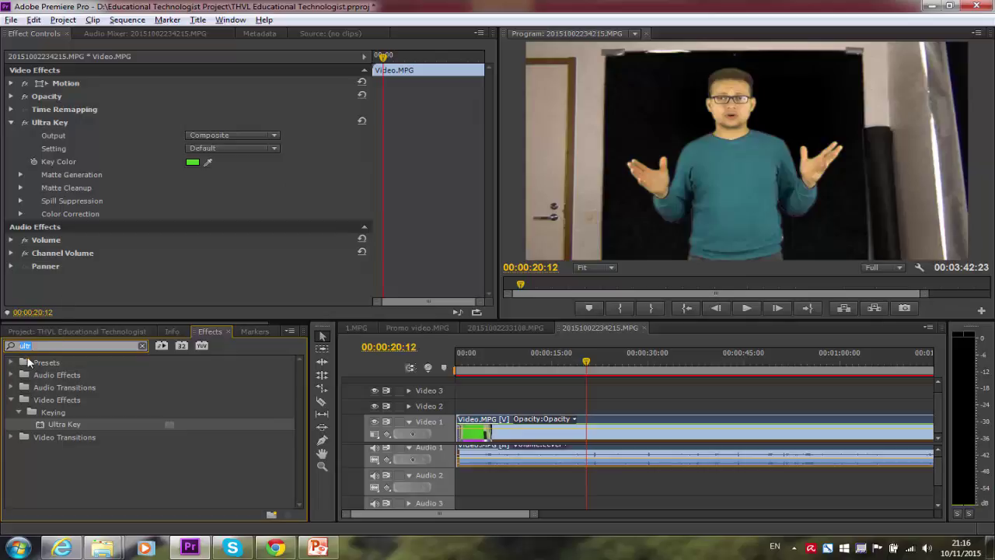
Step: Search the effects for 'garb' and select Four-Point Garbage Matte from the Keying results
text(gra)
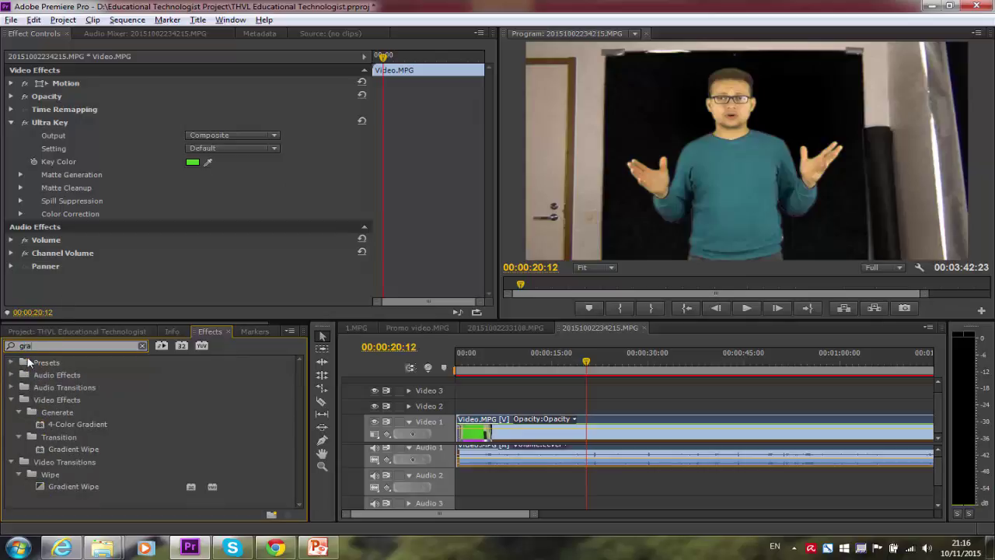
text(b)
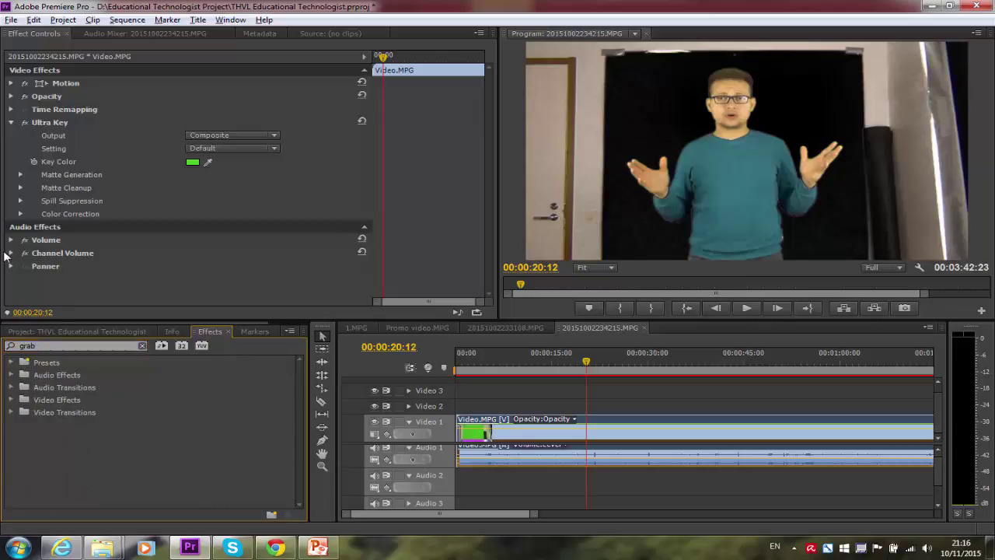
click(48, 346)
key(BackSpace)
key(BackSpace)
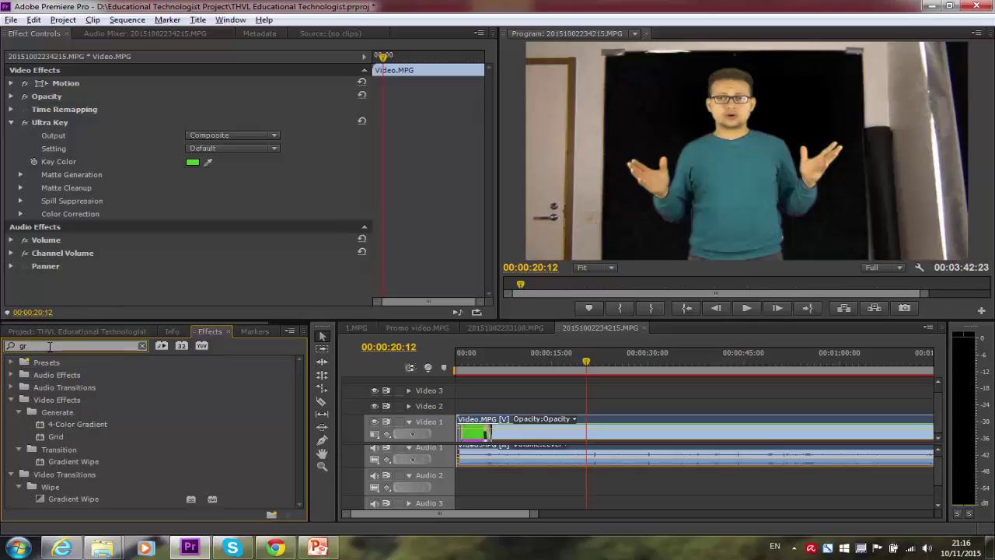
text(ab)
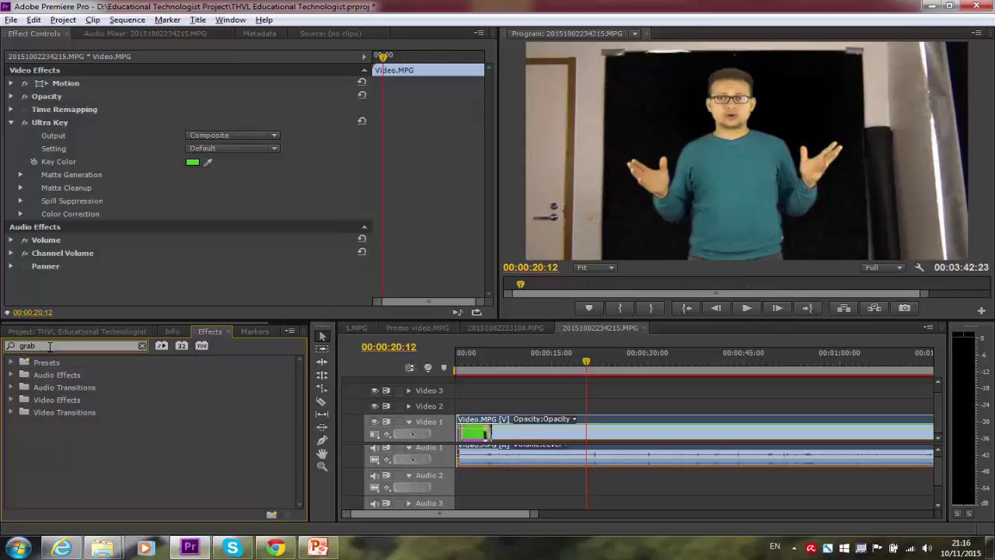
key(BackSpace)
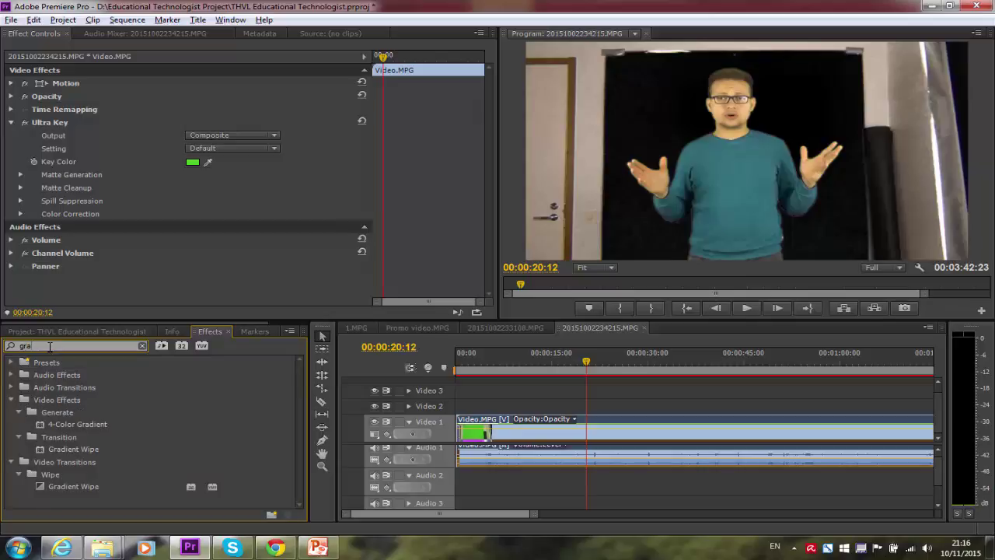
key(BackSpace)
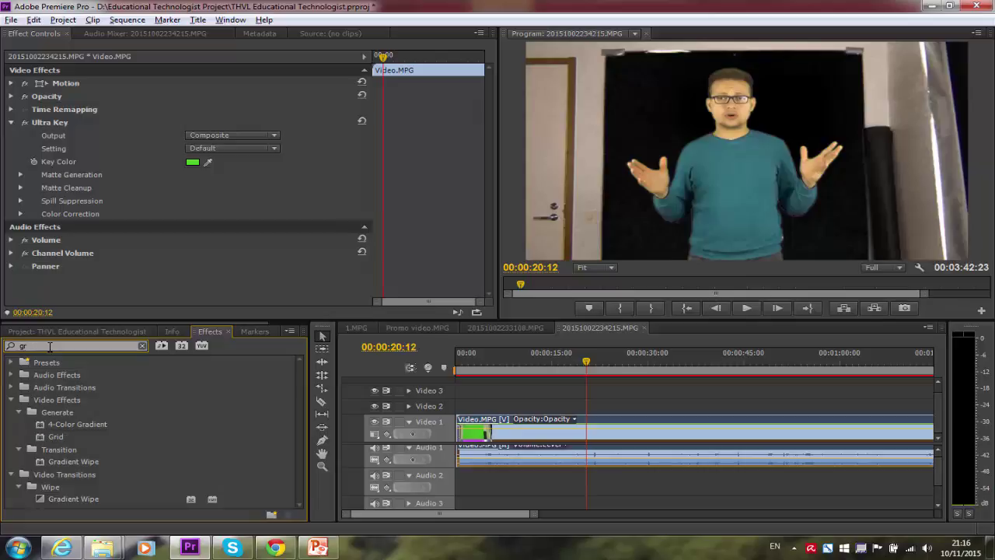
key(BackSpace)
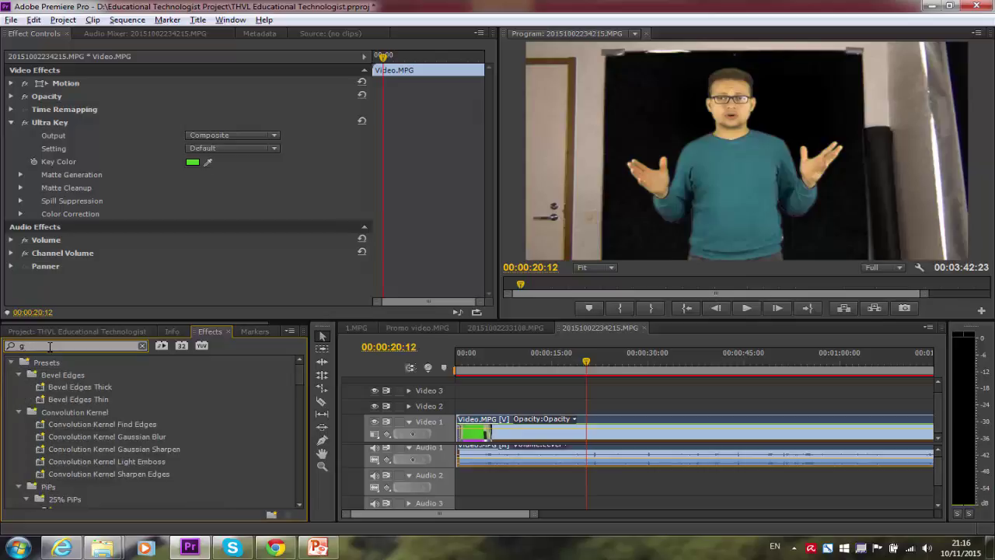
text(a)
text(r)
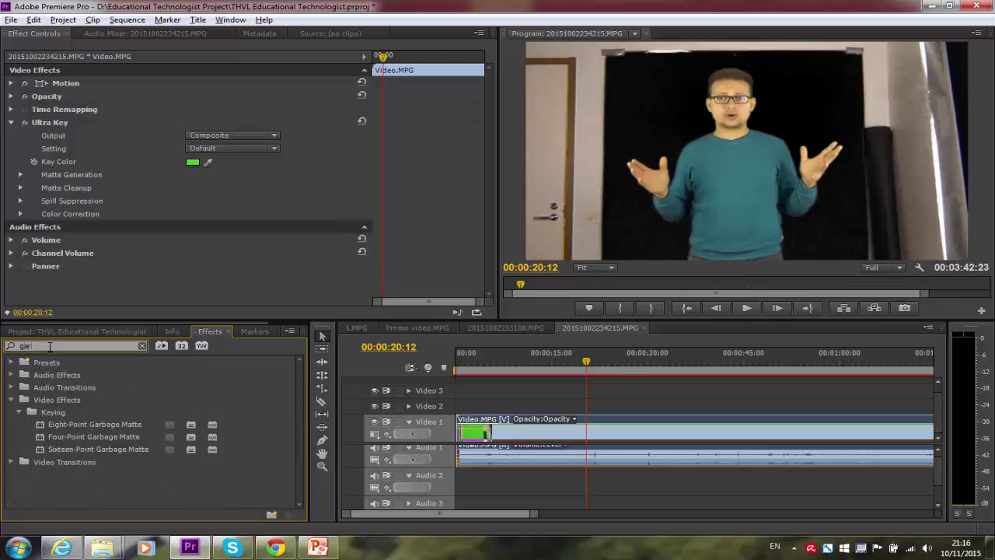
text(b)
click(76, 422)
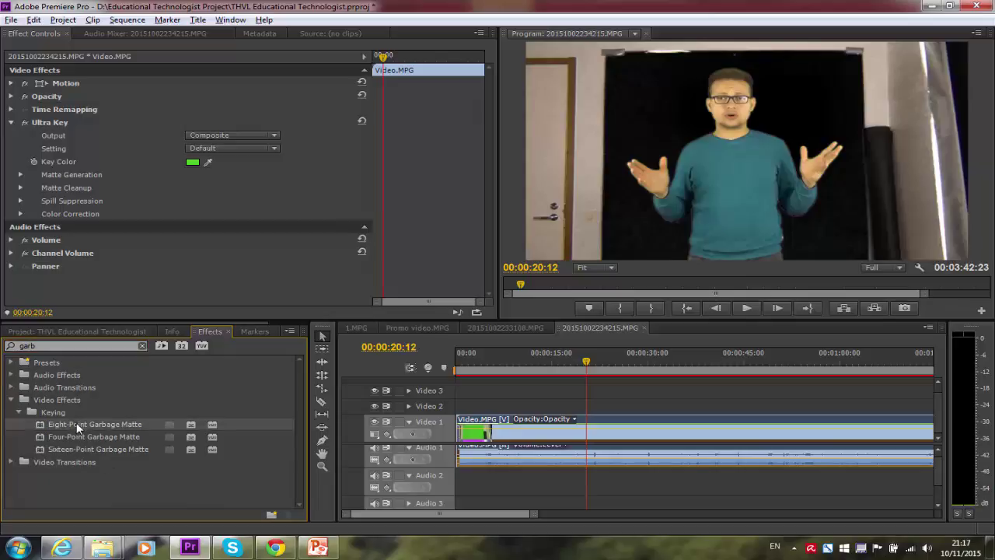
click(78, 440)
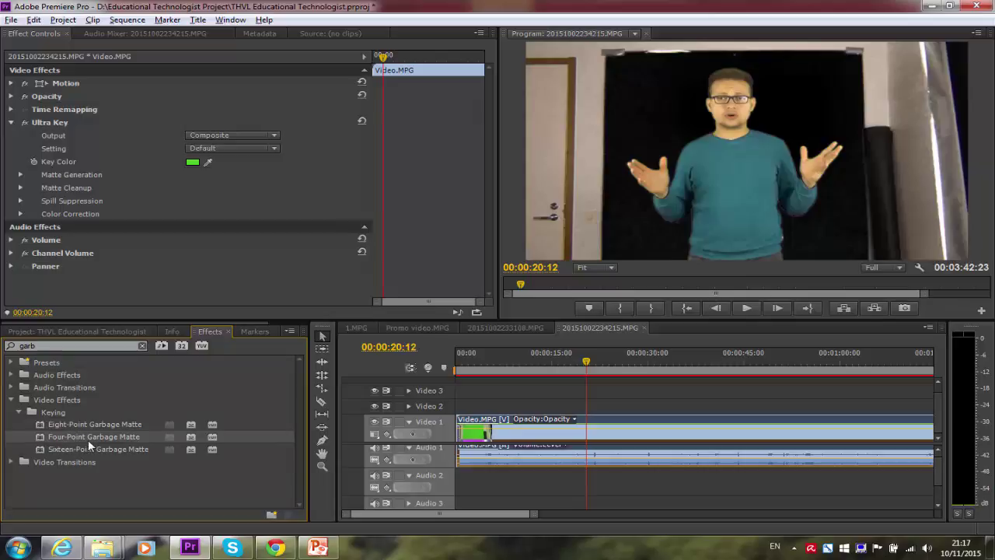
Step: Apply Four-Point Garbage Matte to Video.MPG and show its corner handles in the Program Monitor
drag(91, 444, 650, 426)
click(655, 161)
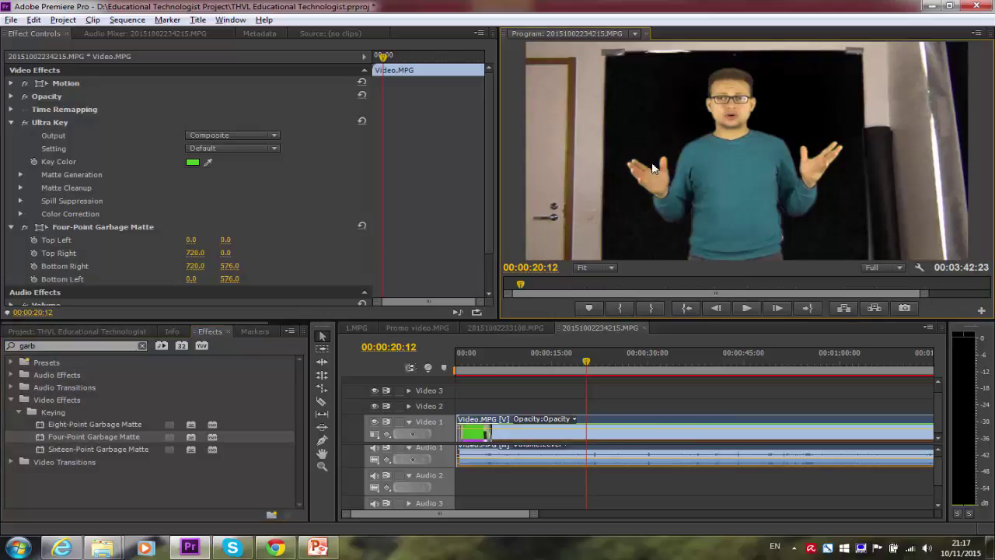
scroll(70, 214, down, 3)
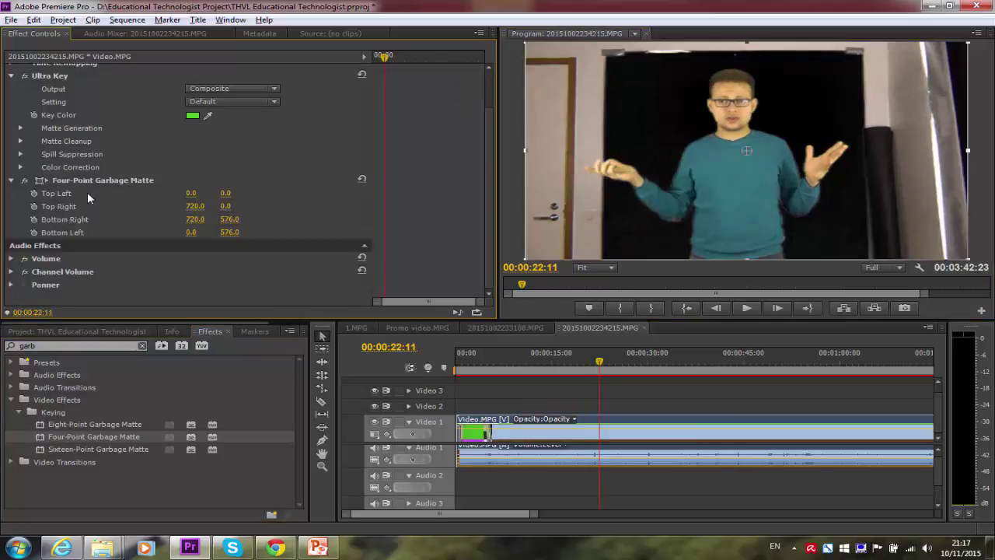
click(81, 184)
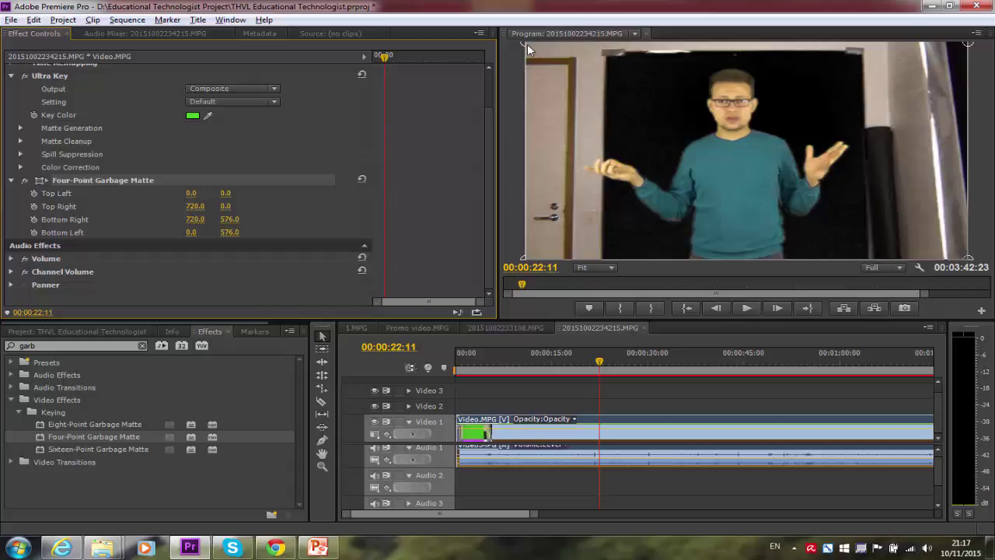
Step: Pull the left matte corners right past the door and the right corners left off the wall
drag(527, 45, 599, 34)
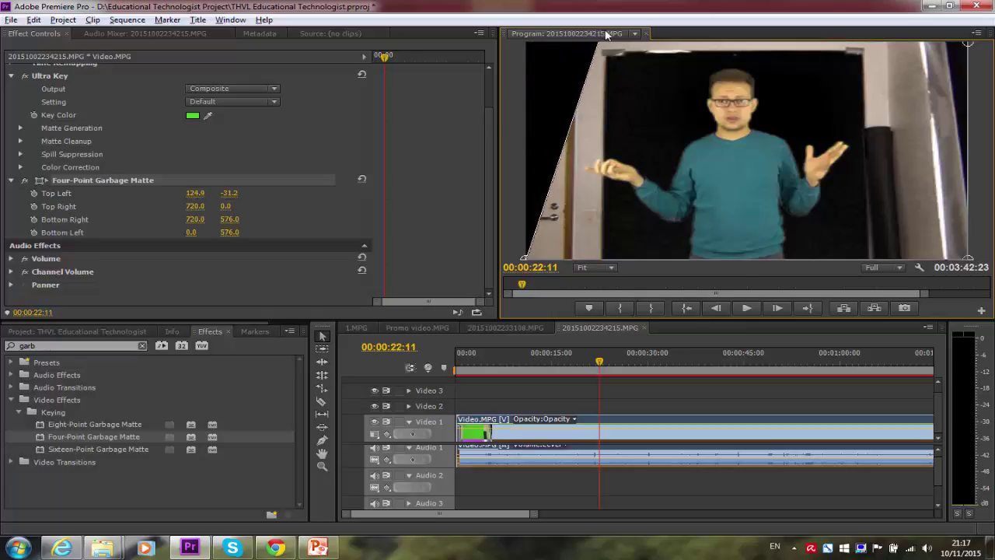
drag(607, 34, 614, 34)
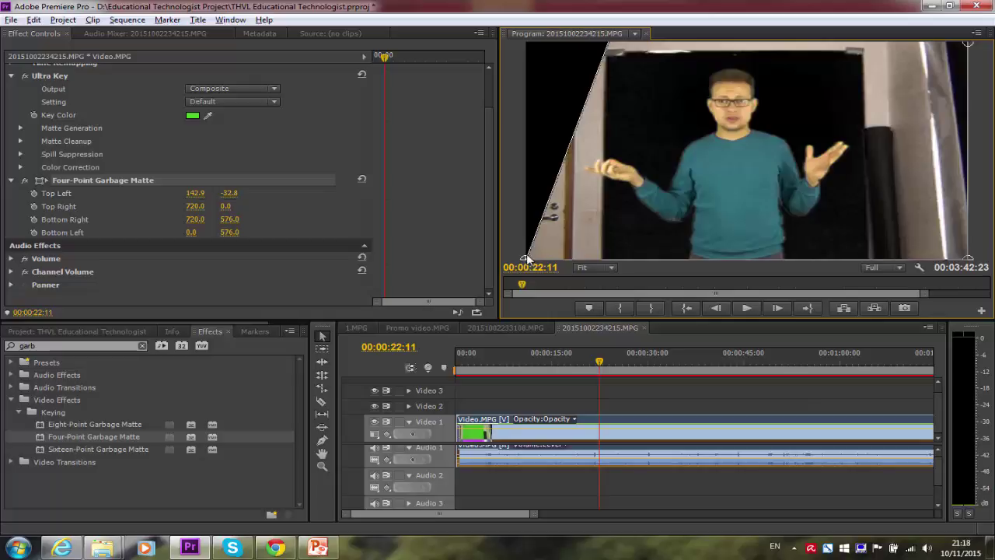
drag(526, 258, 605, 266)
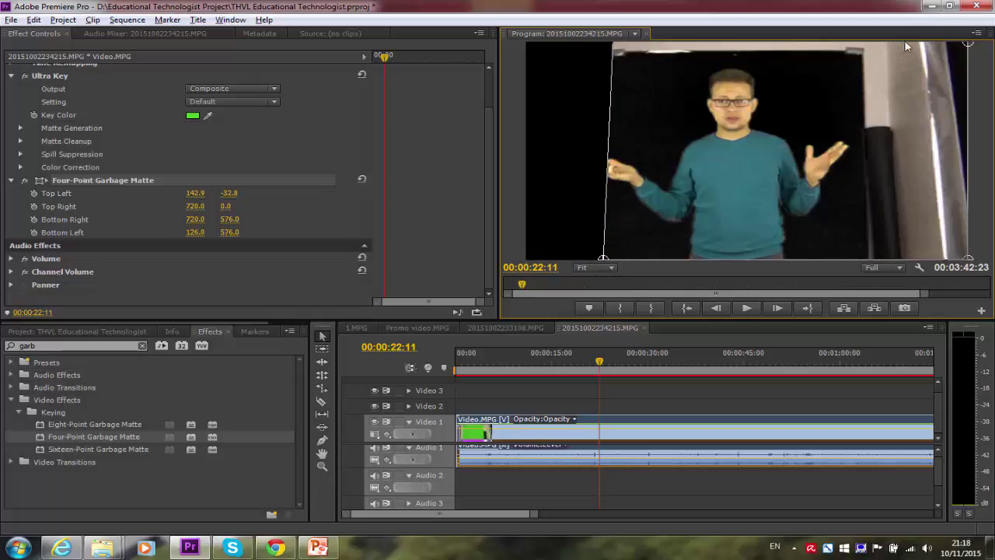
drag(971, 45, 860, 44)
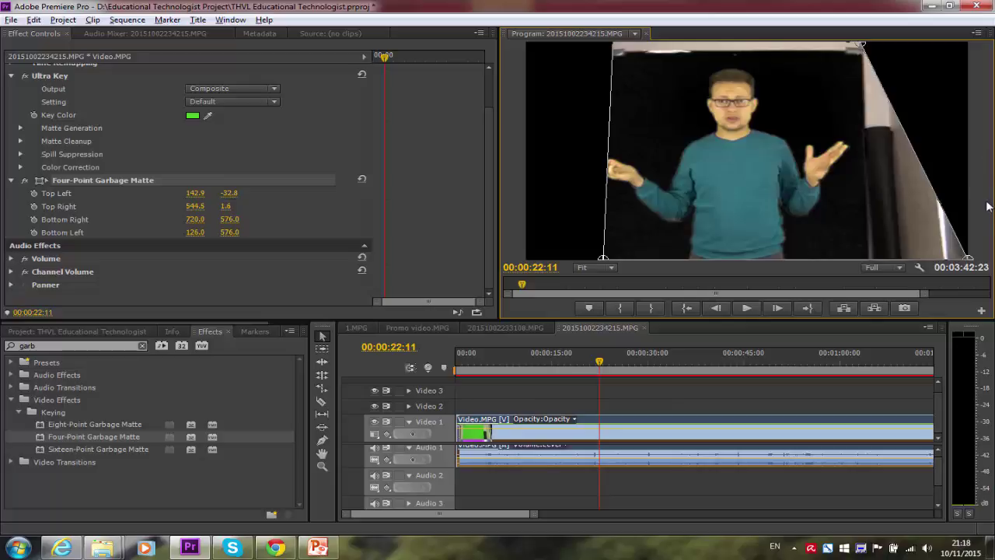
drag(969, 257, 860, 259)
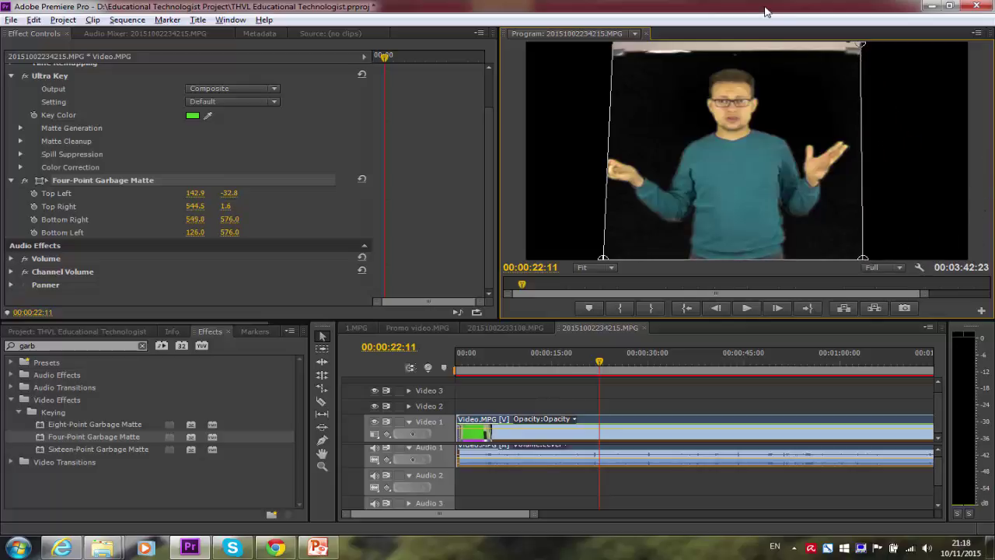
click(614, 43)
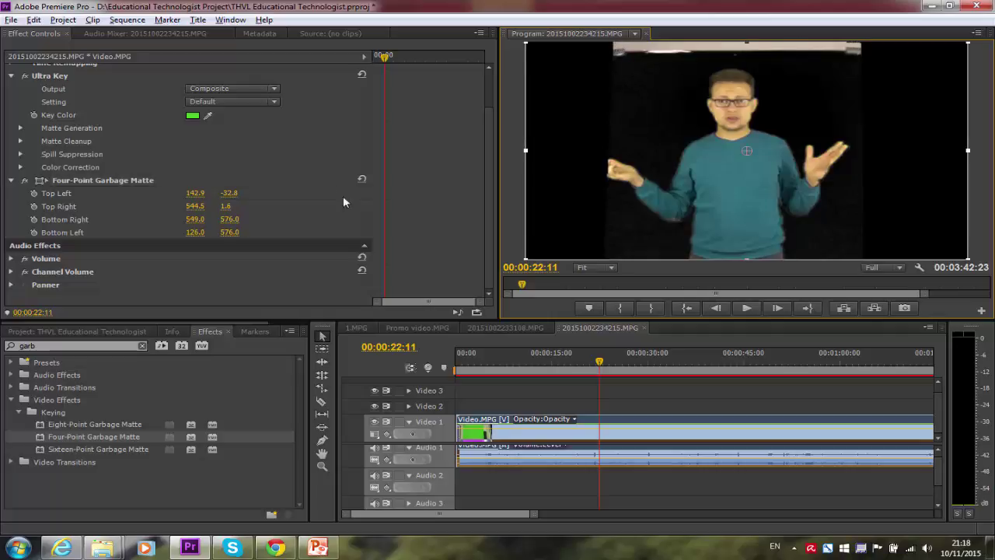
Step: Lower the top-right matte corner to trim the top edge of the frame
click(117, 182)
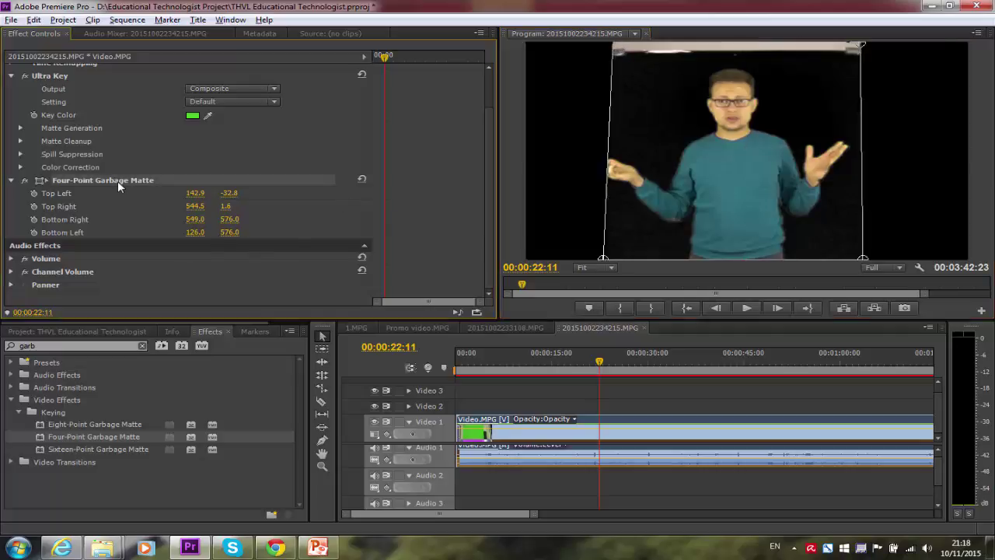
click(859, 45)
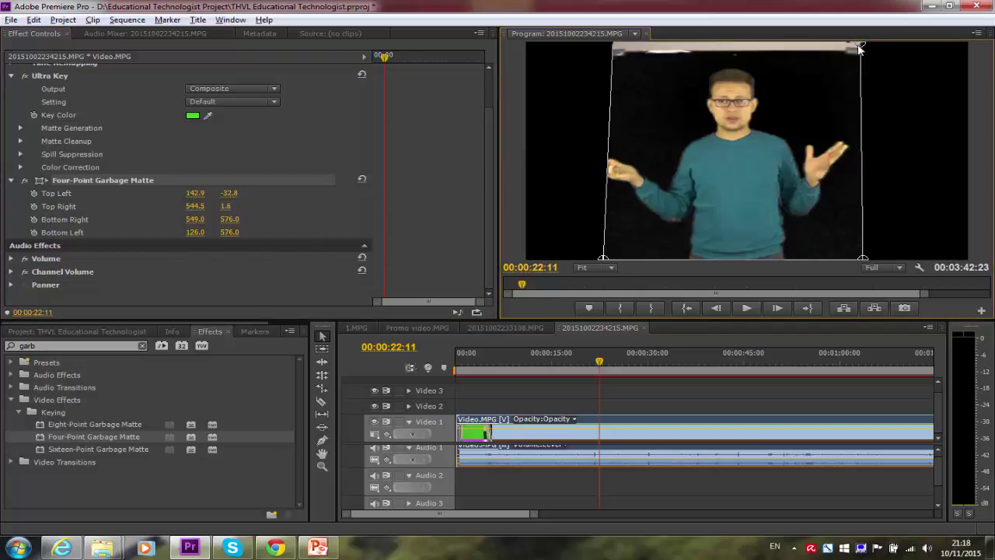
drag(860, 45, 857, 54)
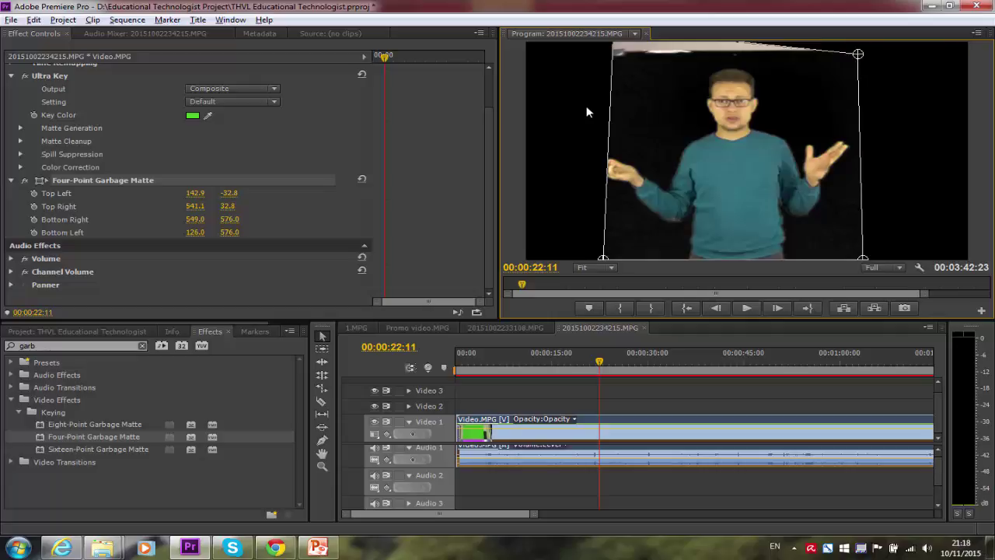
click(628, 66)
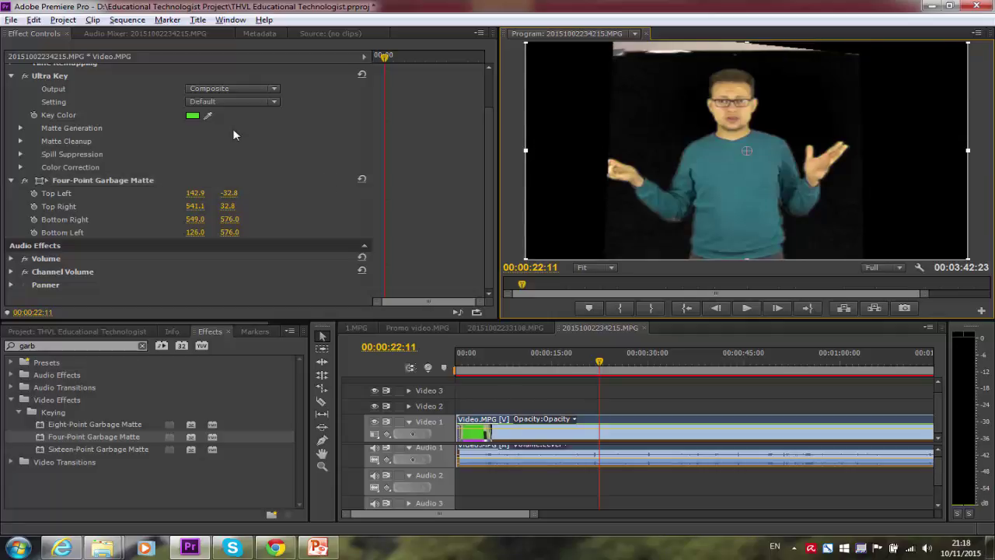
click(126, 185)
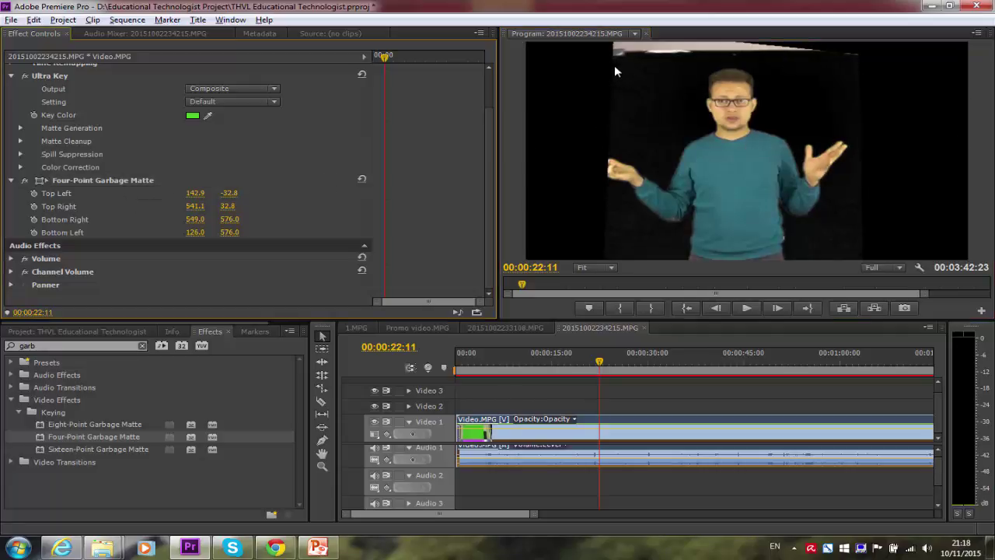
click(663, 87)
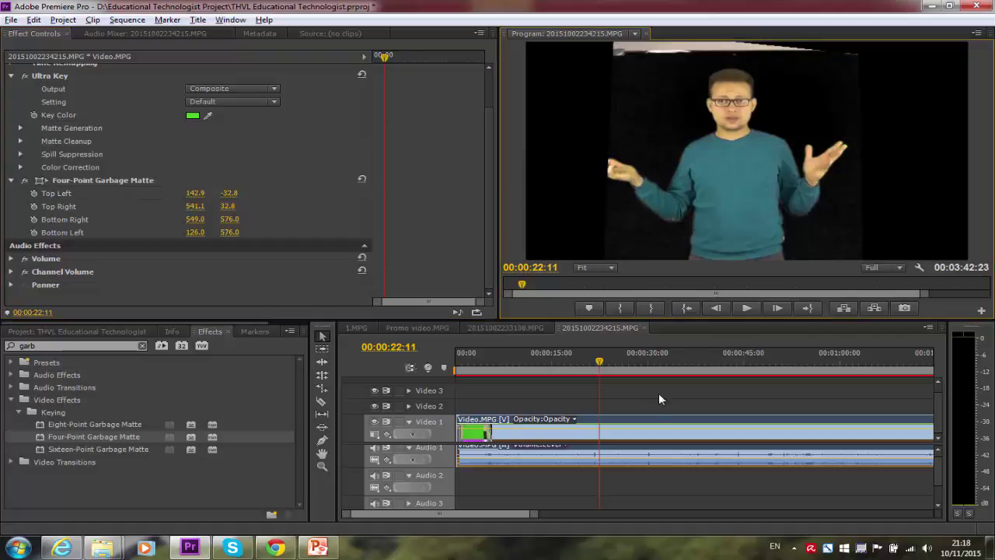
click(652, 427)
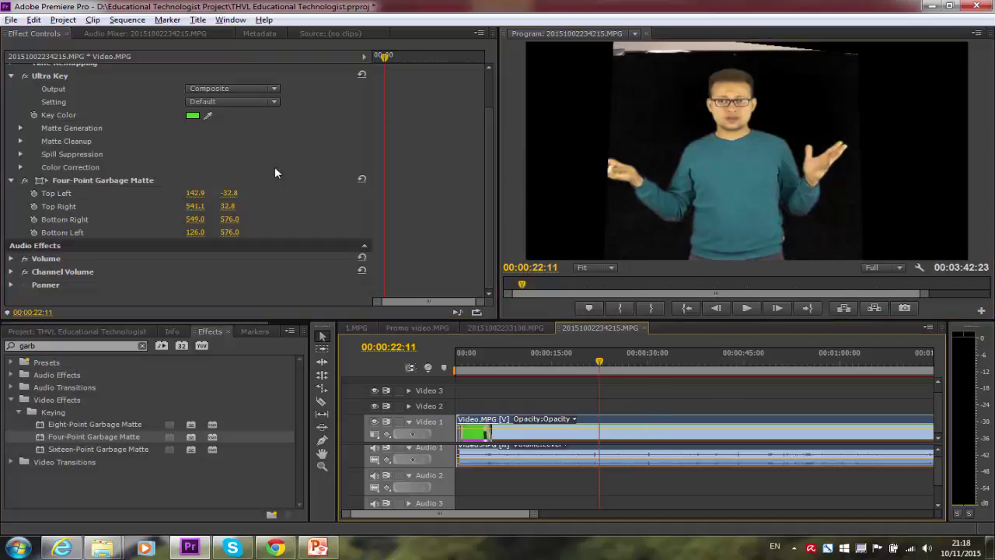
Step: Adjust the top-left matte corner to trim the top edge, then play the masked clip
click(76, 184)
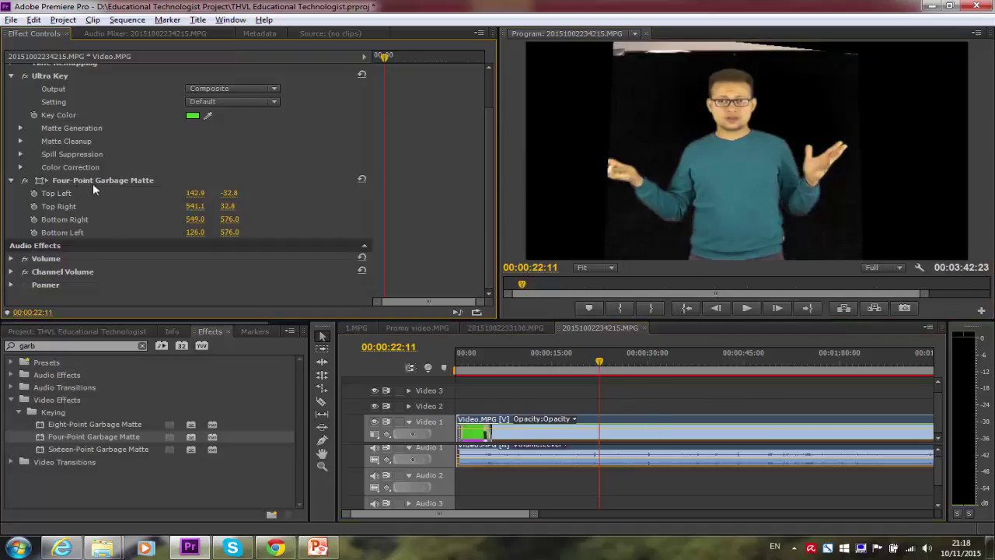
click(93, 183)
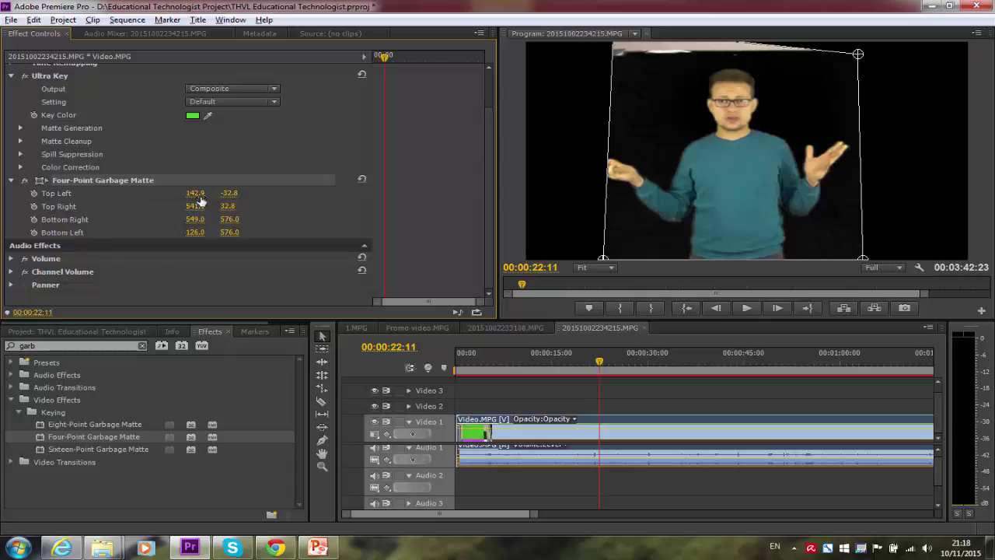
drag(199, 197, 192, 198)
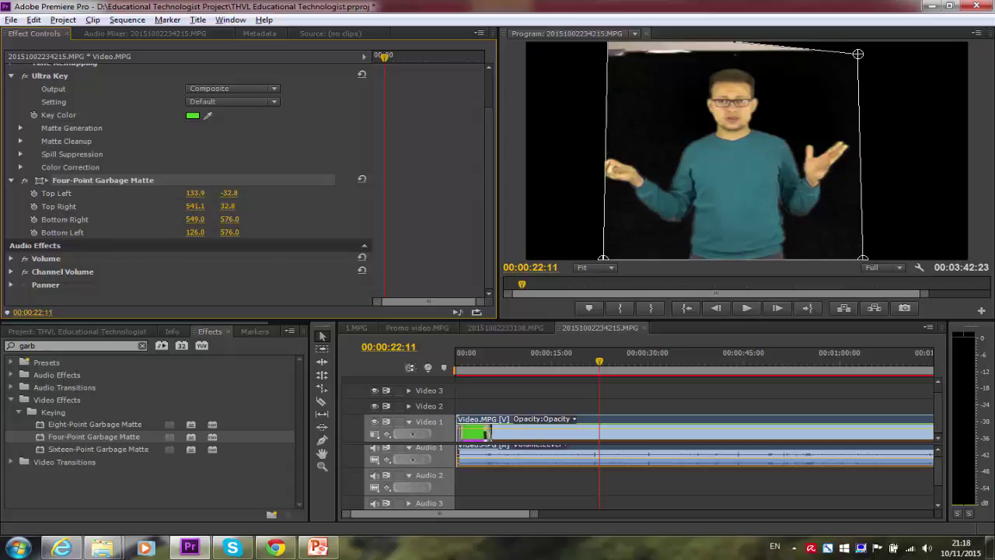
drag(228, 193, 285, 193)
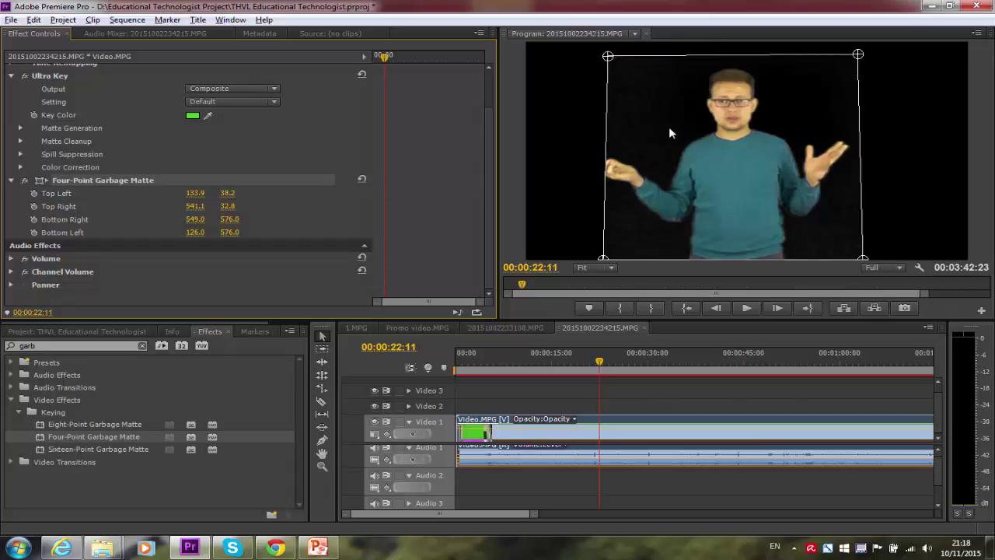
click(745, 308)
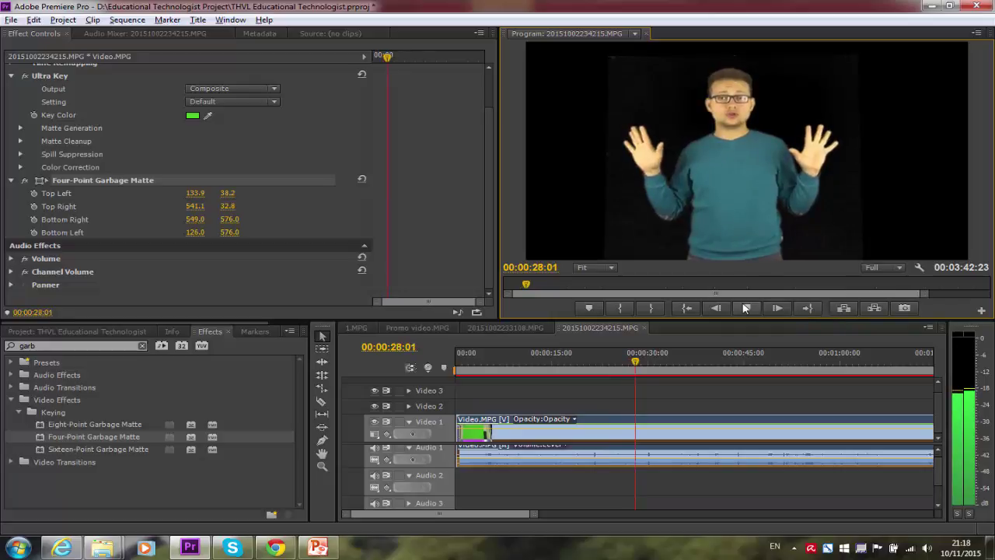
Step: Stop playback at 00:00:29:12 and hide the matte outline from the preview
click(745, 307)
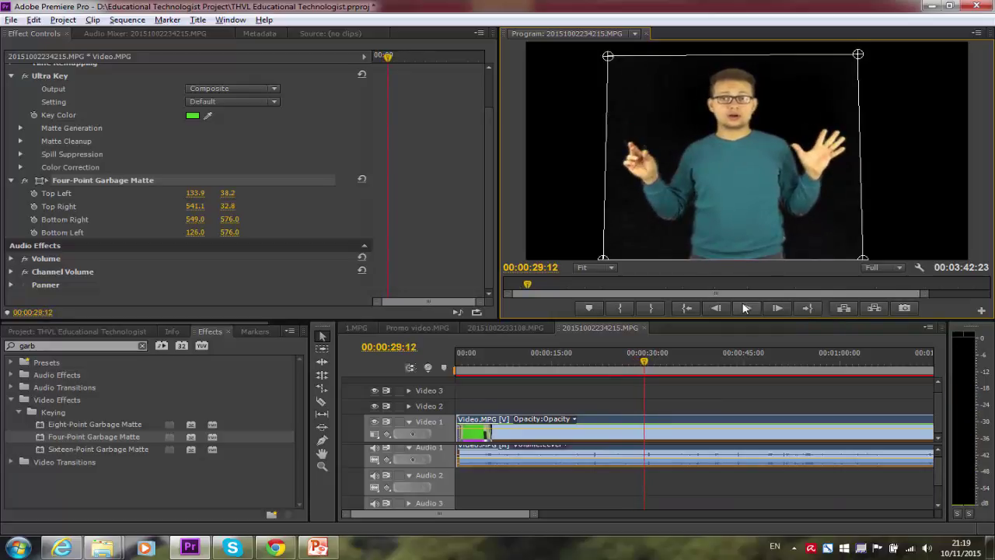
click(571, 173)
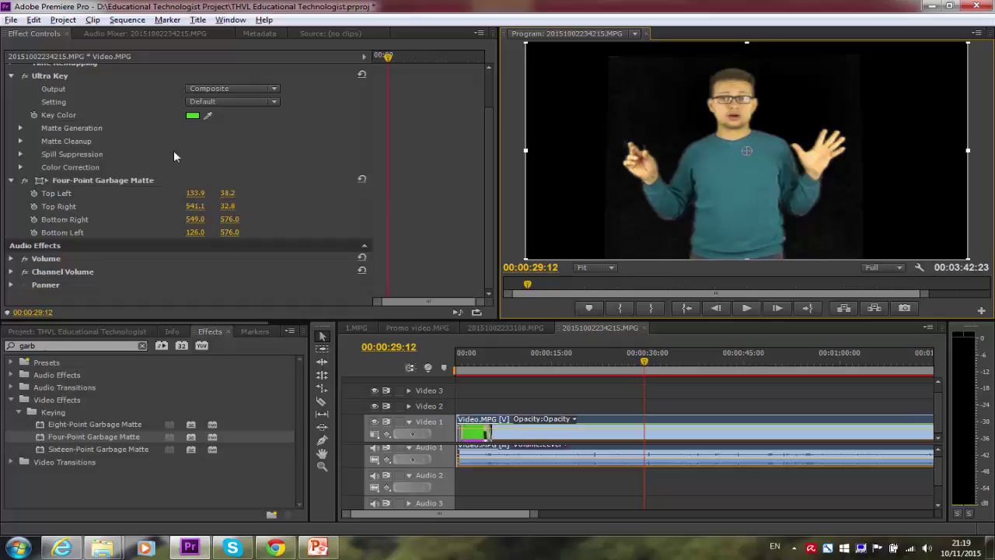
Step: Create a new Default Still title named Title 03 at 1280×720
key(shift+1)
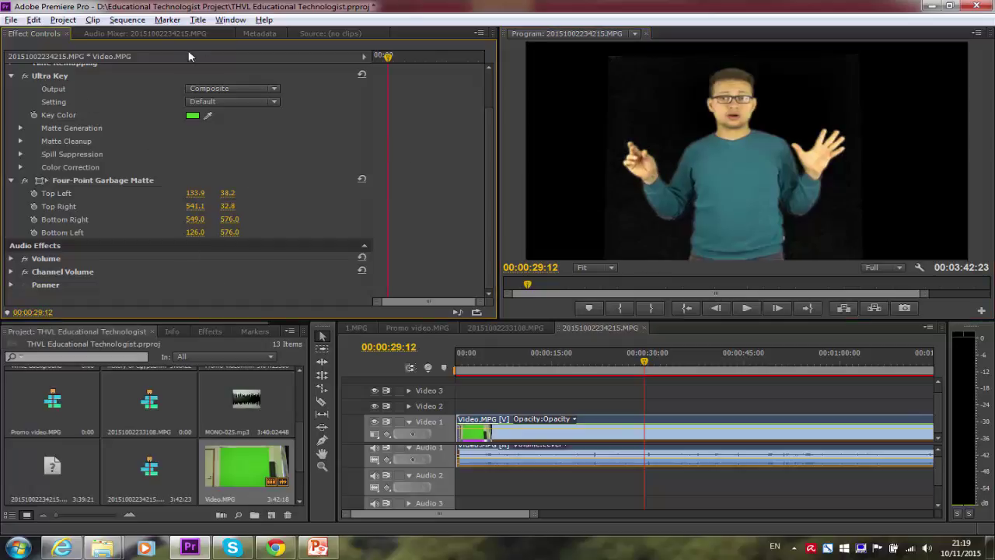
click(198, 21)
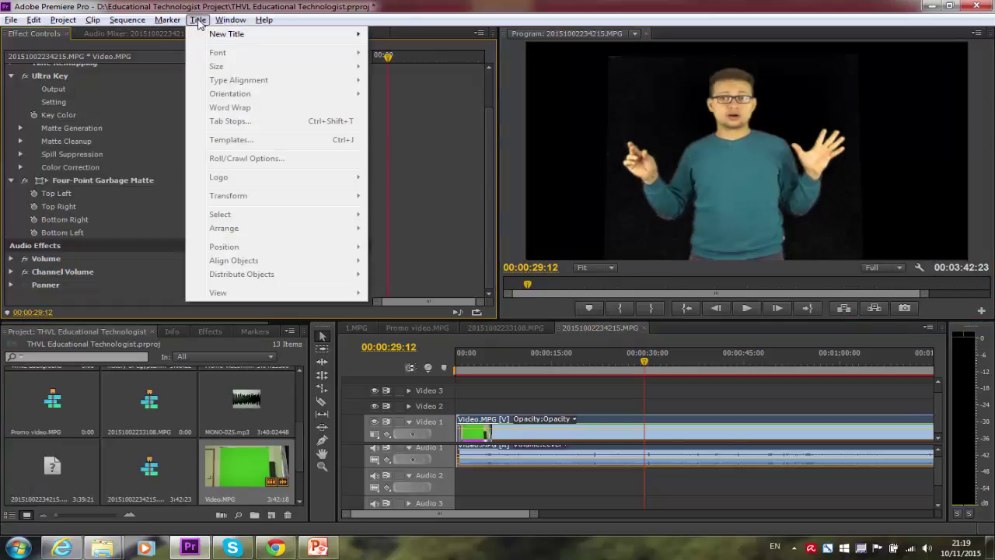
mouse_move(311, 38)
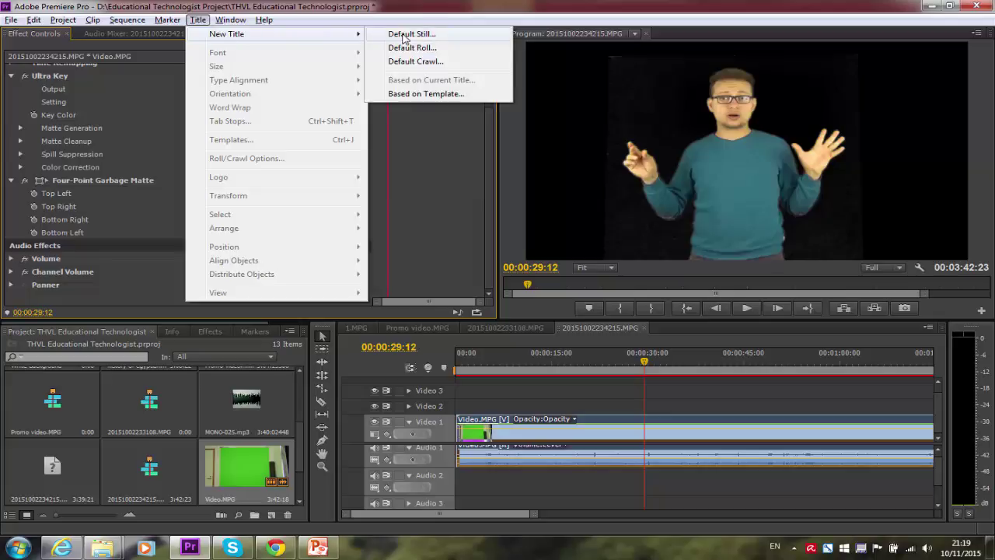
click(443, 34)
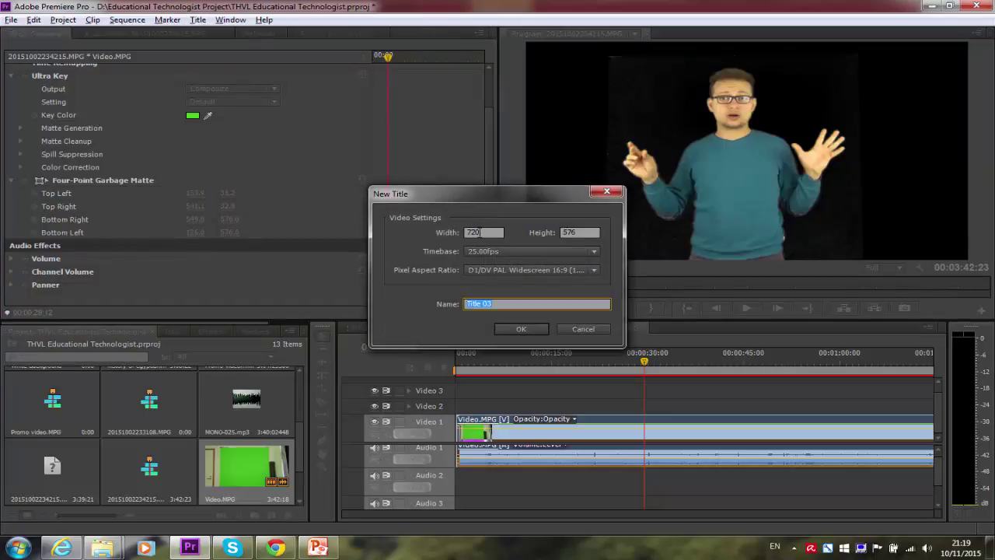
click(479, 232)
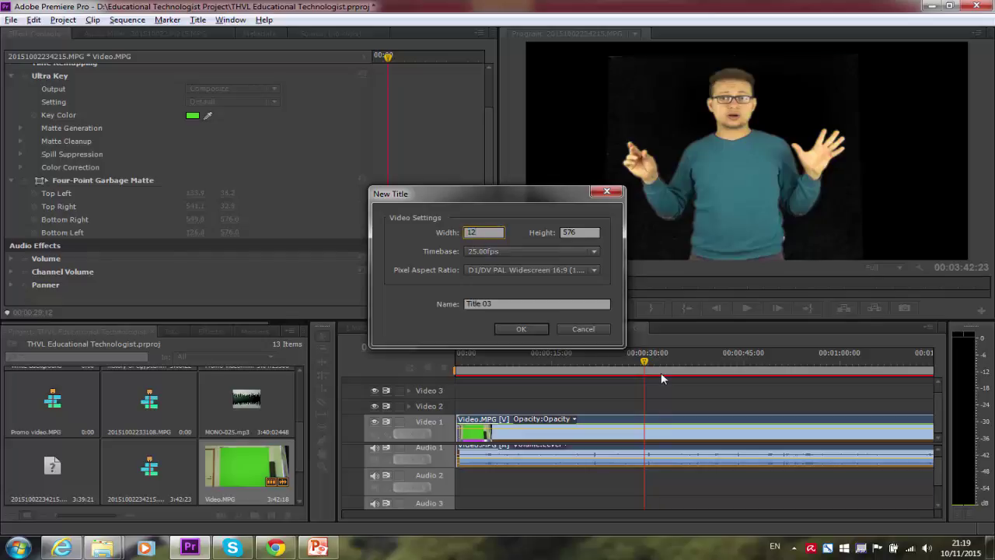
text(1280)
click(592, 232)
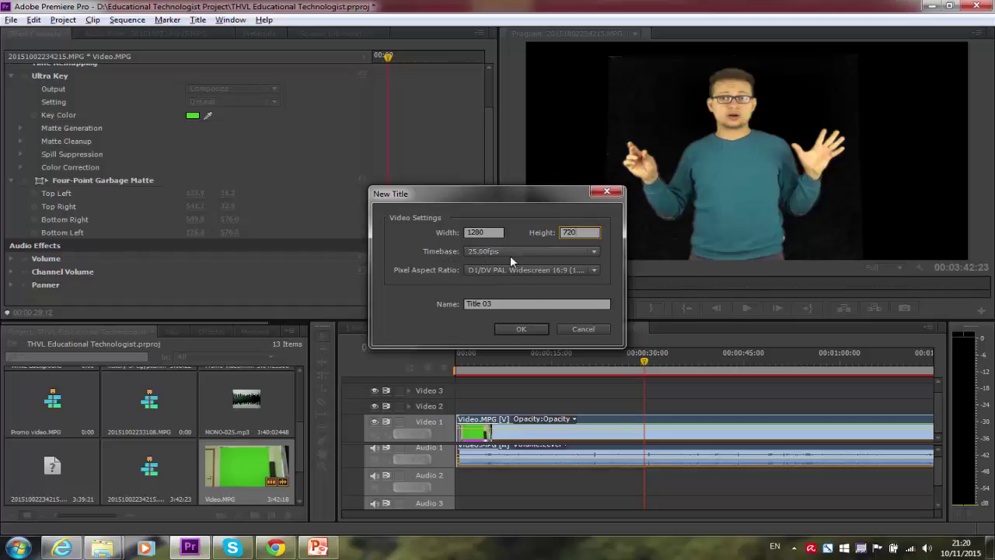
click(516, 328)
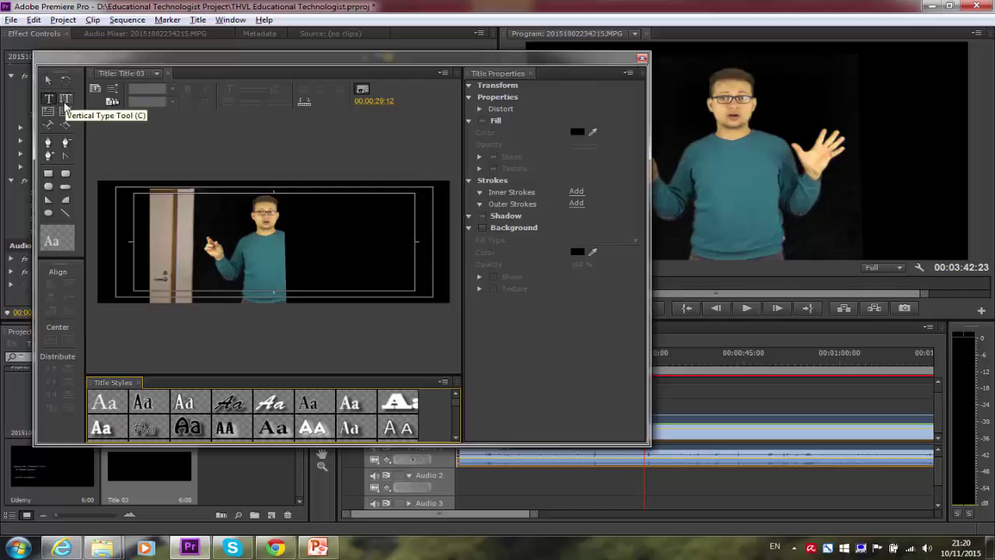
Step: Type 'Business Engl' in a text box at the title's upper right and nudge it up-left
click(48, 99)
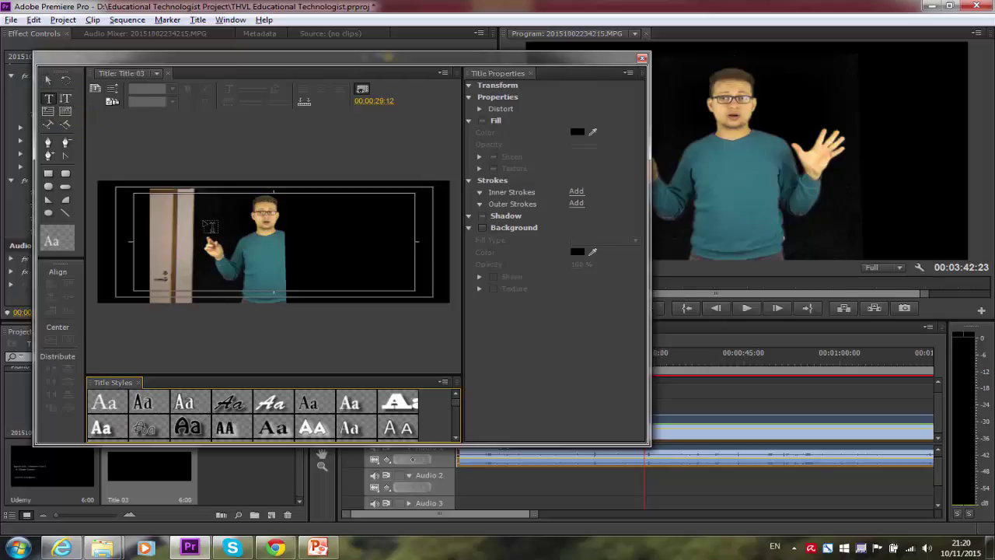
drag(315, 221, 404, 245)
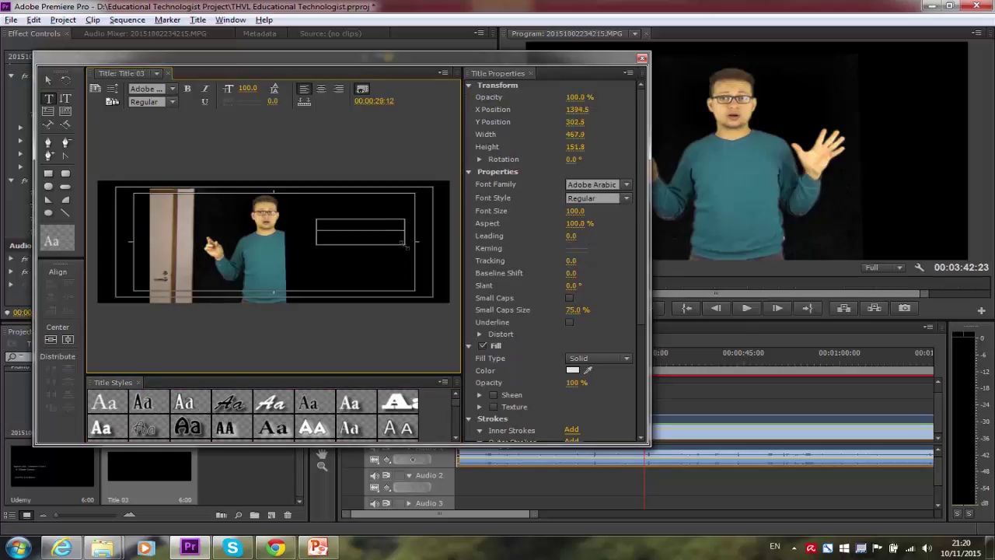
text(Business)
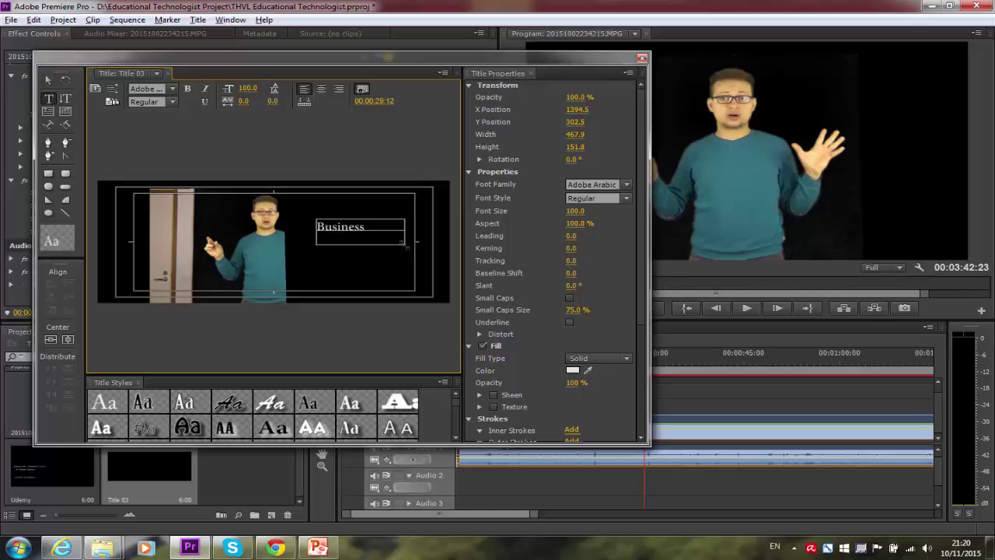
text( Engl)
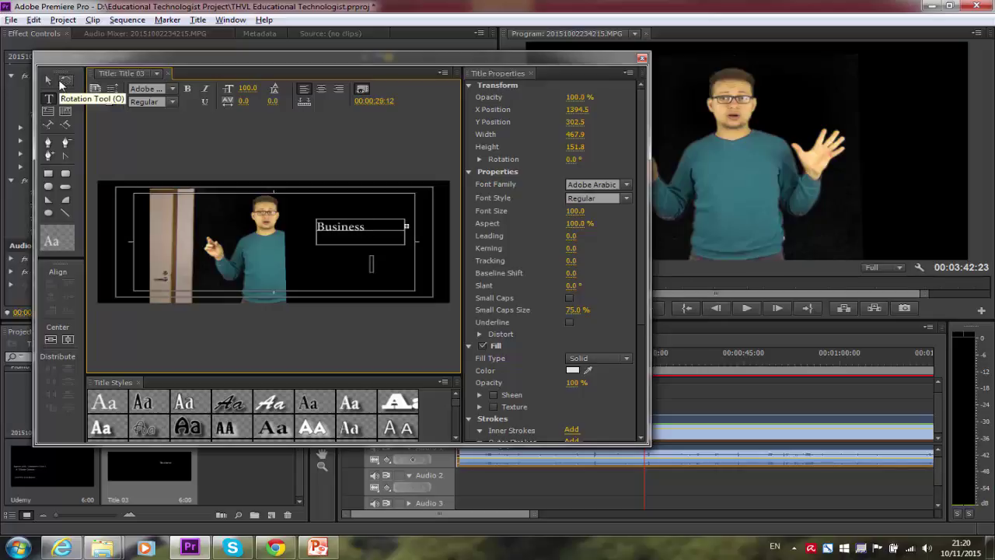
click(46, 77)
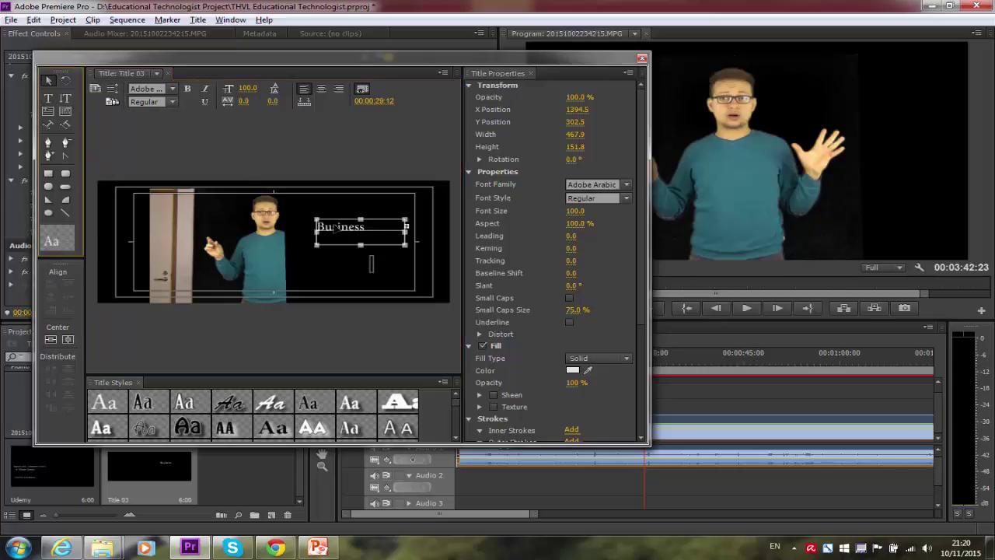
drag(334, 226, 323, 221)
double_click(318, 219)
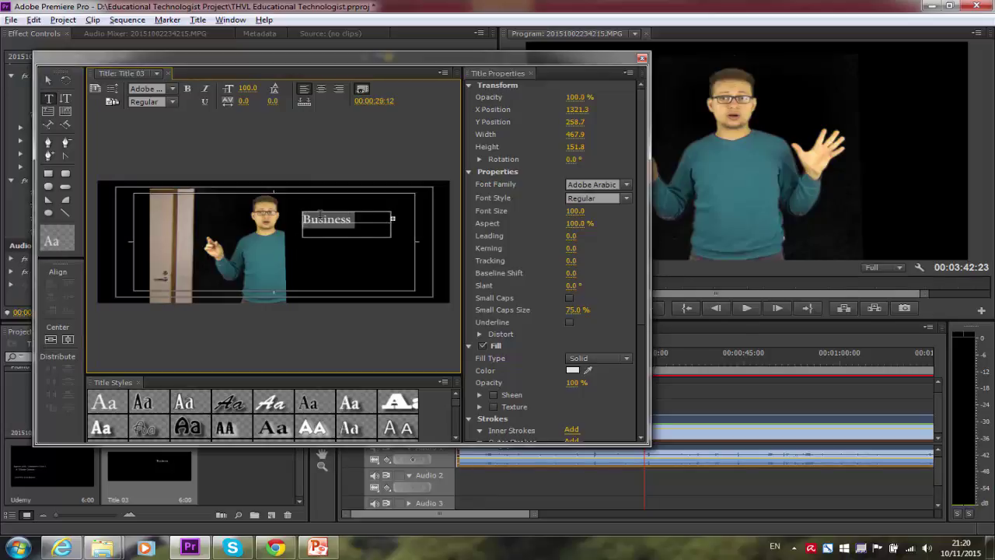
key(Right)
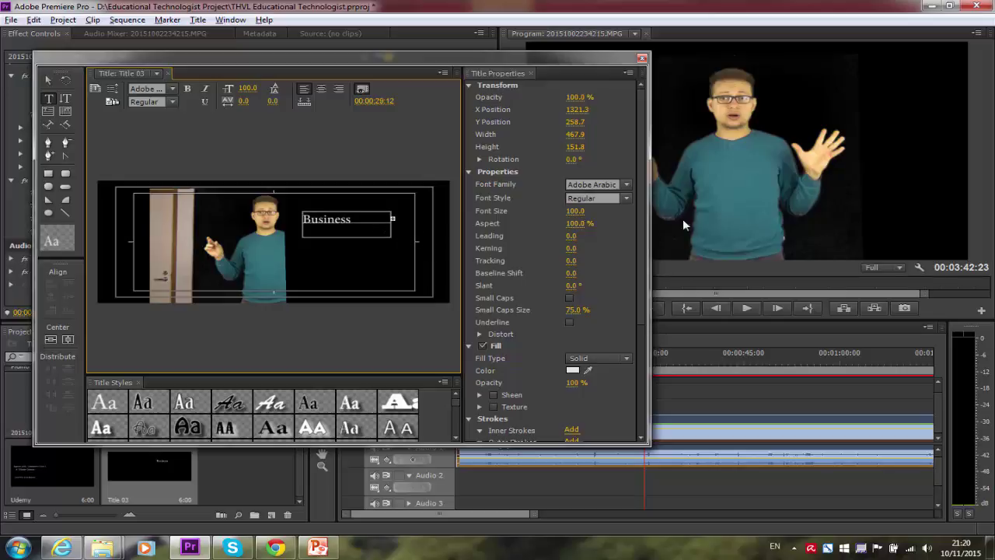
Step: Close the titler, move Video.MPG to Video 2, and stretch Title 03 along Video 1 from the start
click(642, 58)
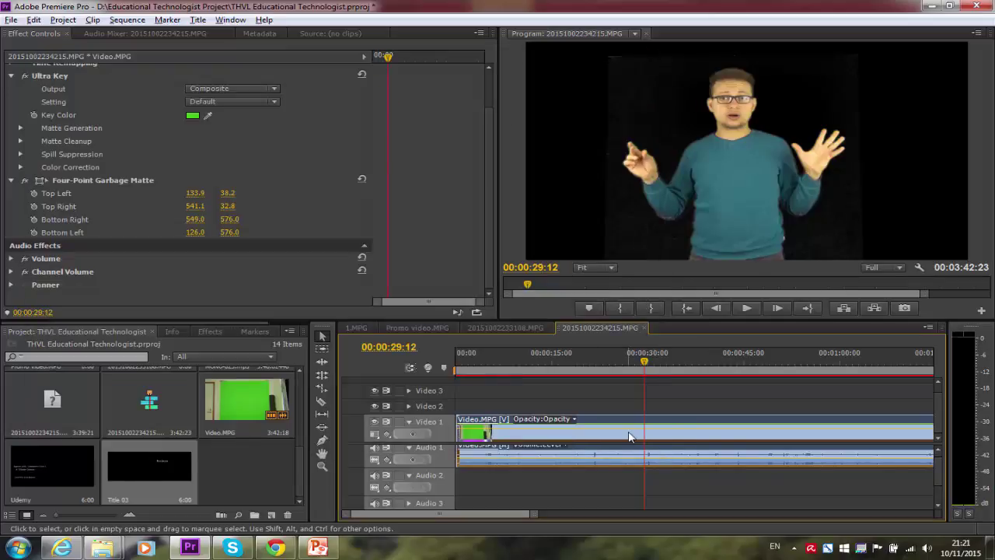
drag(630, 436, 630, 415)
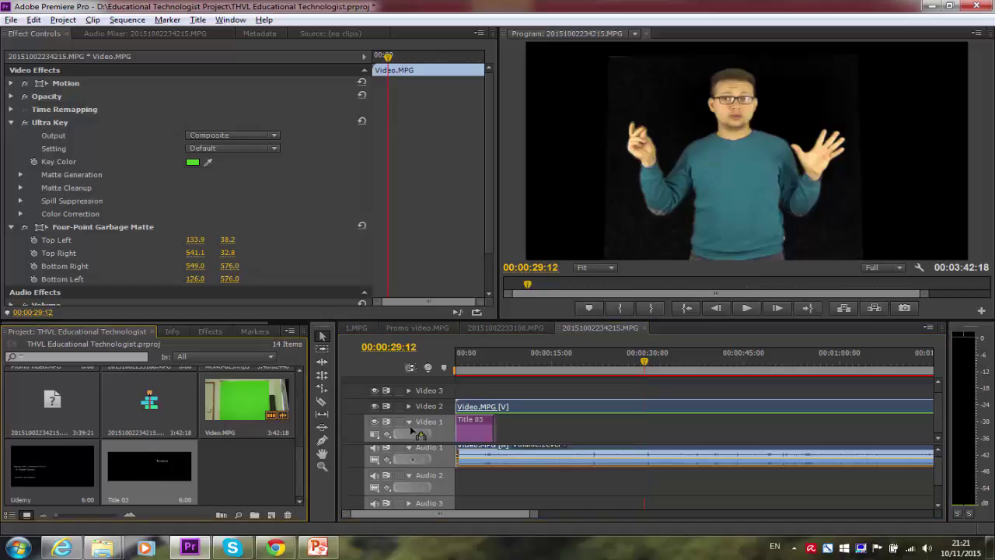
drag(148, 471, 420, 433)
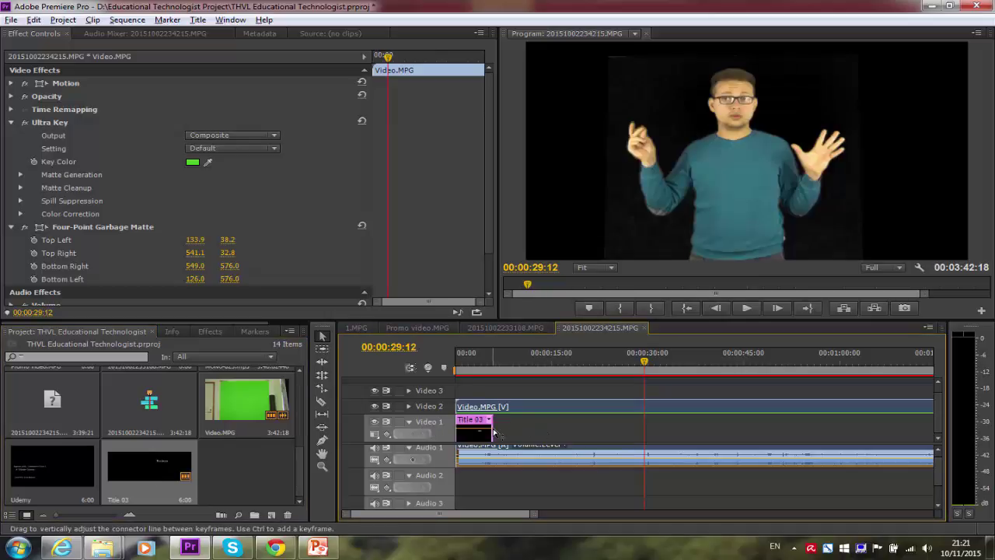
drag(495, 432, 801, 438)
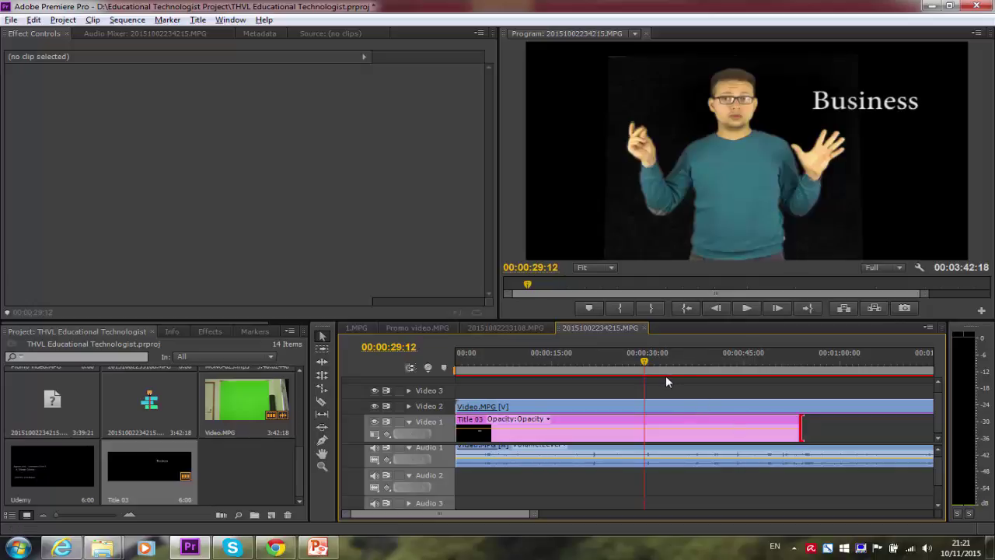
drag(644, 357, 635, 358)
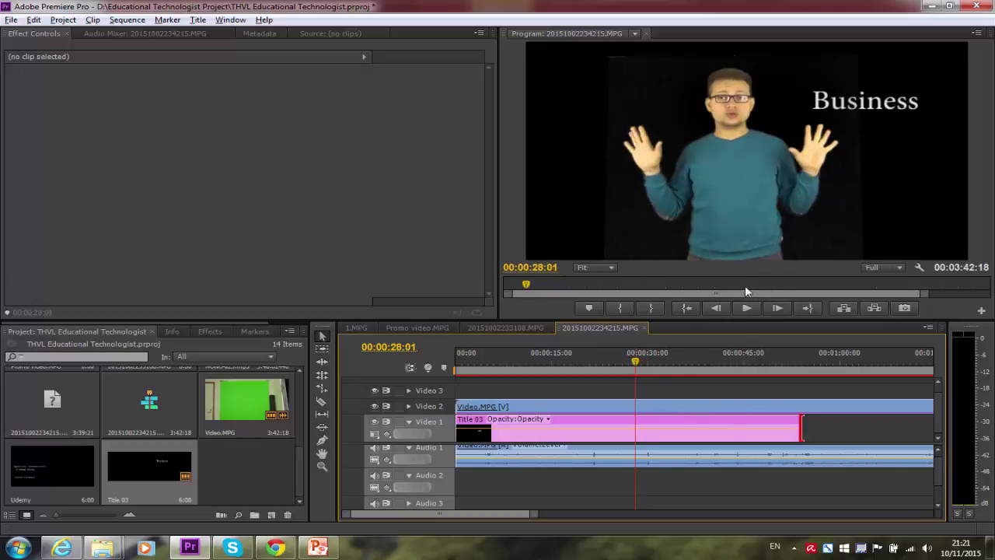
Step: Preview the sequence, then drag the 'Business' text in Title 03 to lower centre (X 917.0, Y 526.8)
click(750, 306)
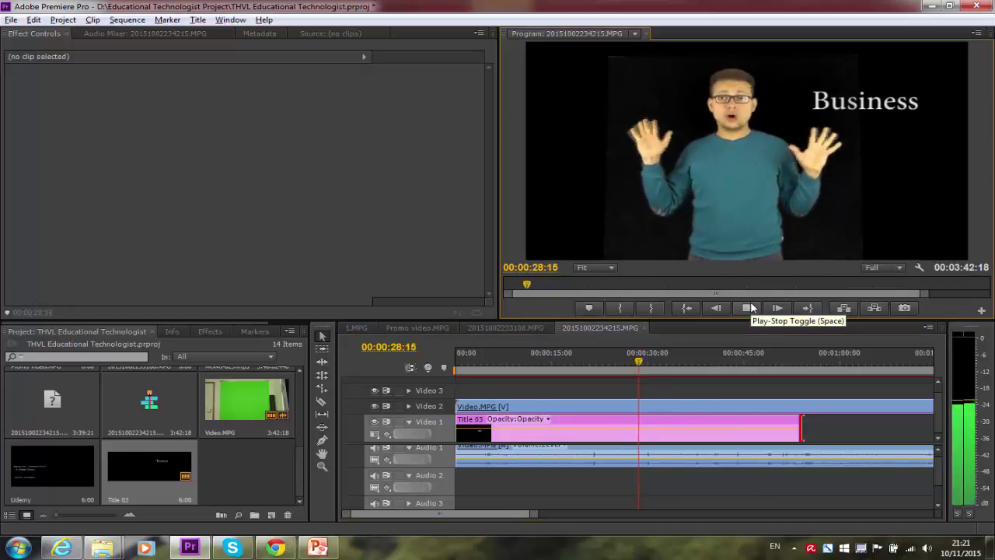
click(751, 308)
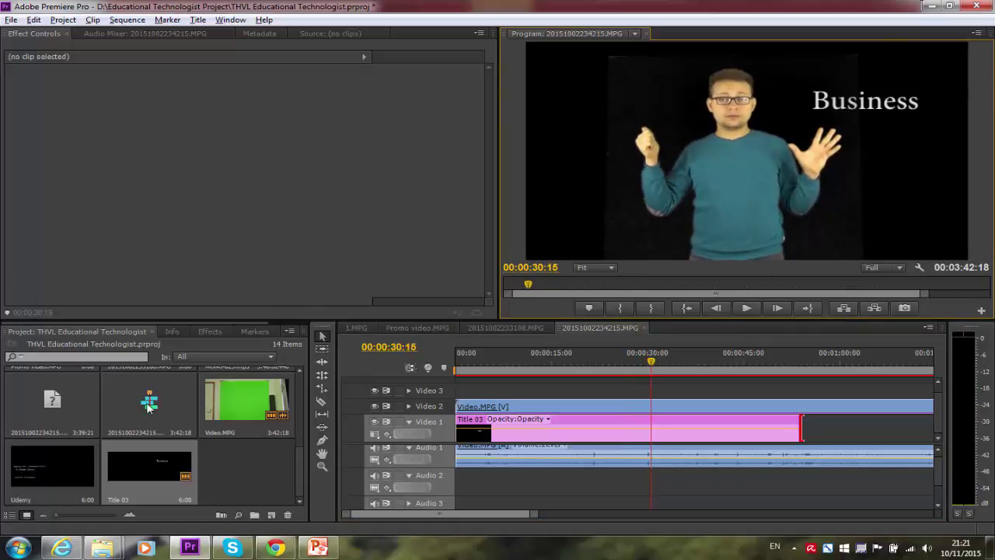
double_click(122, 483)
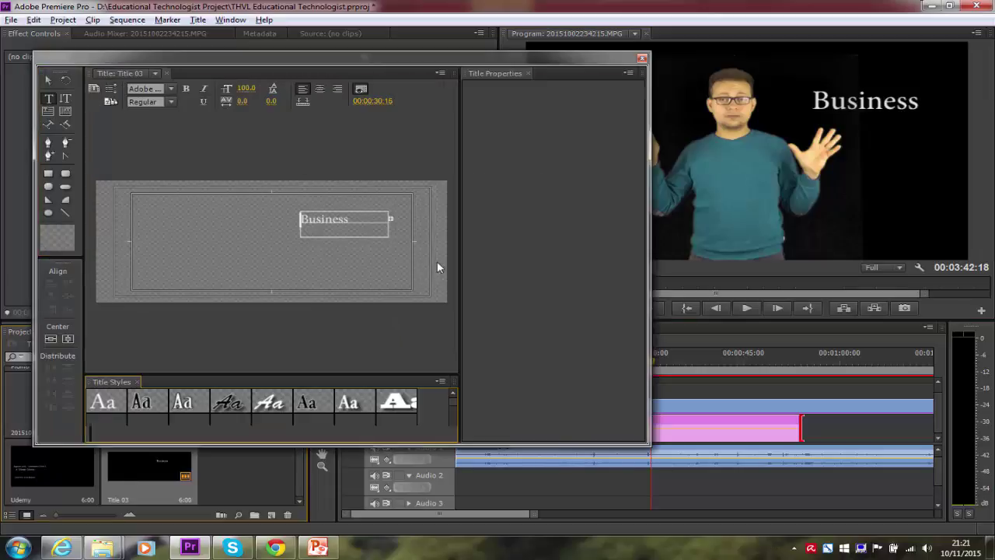
click(47, 80)
click(331, 230)
drag(331, 229, 237, 281)
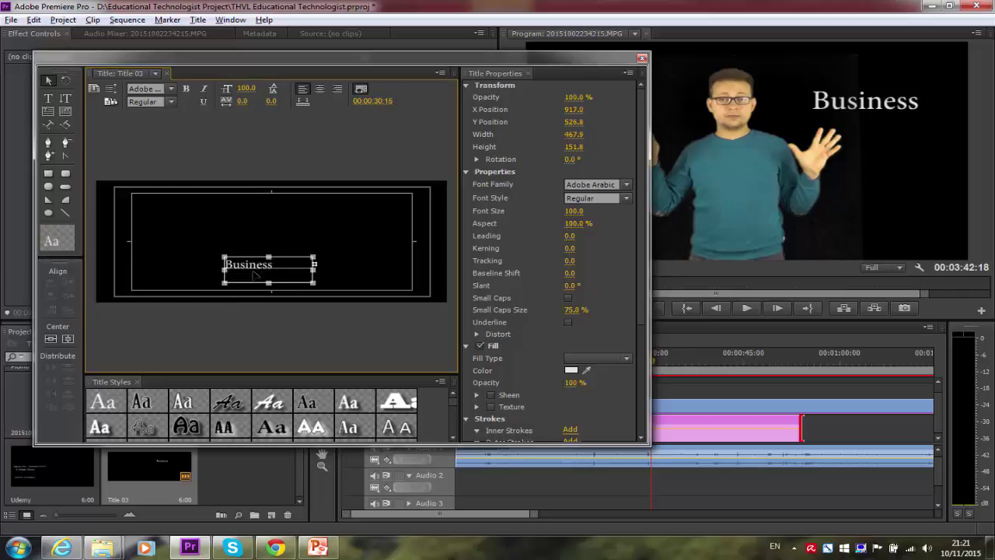
click(642, 59)
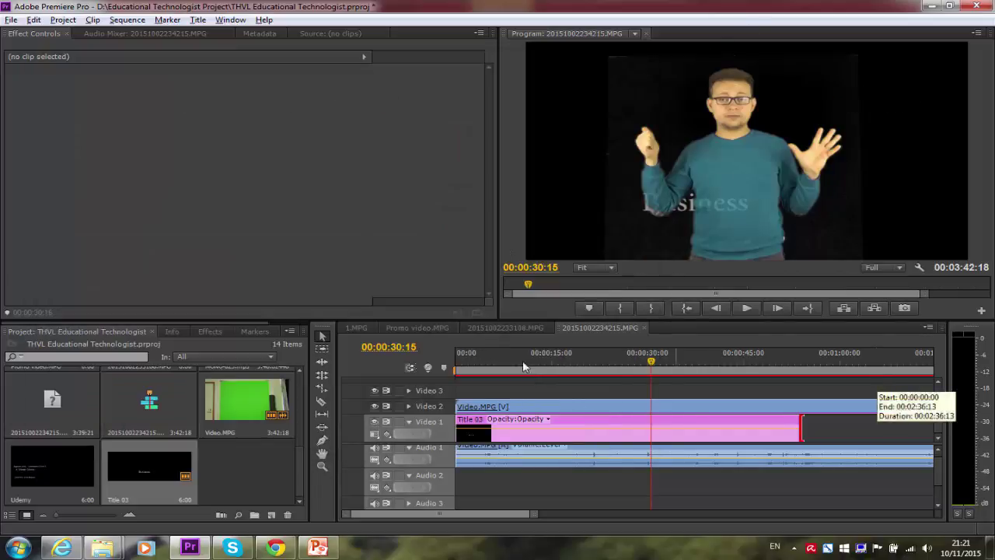
click(748, 309)
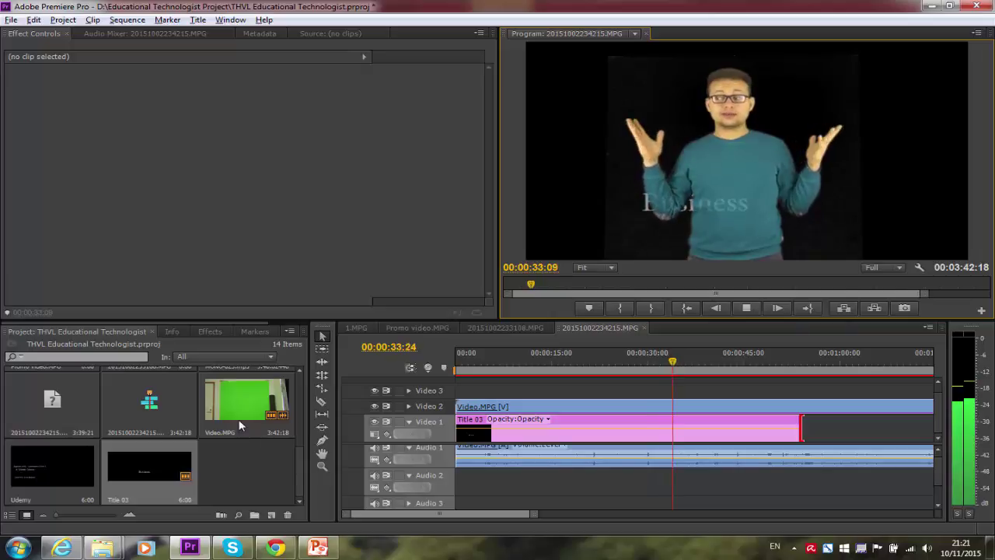
click(745, 307)
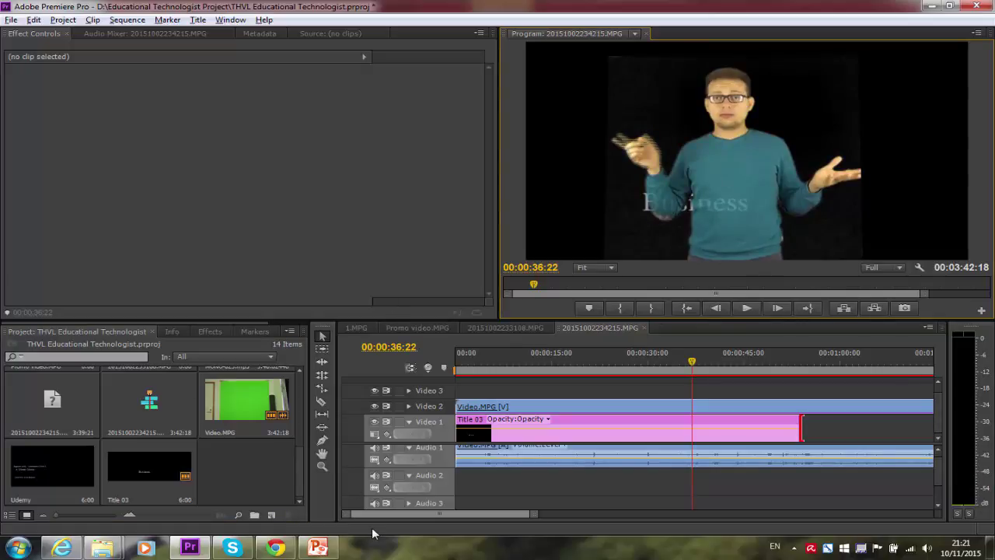
click(12, 19)
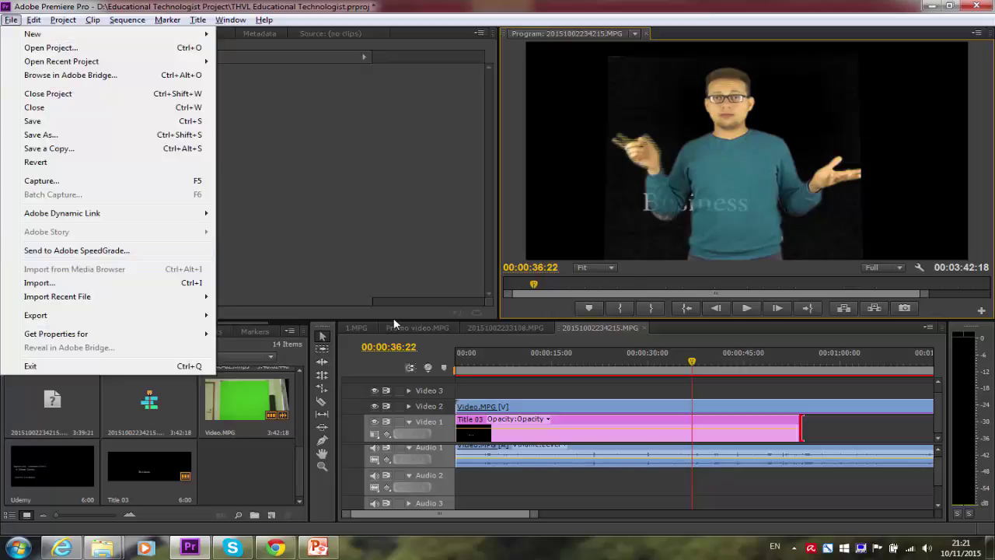
click(559, 350)
click(226, 19)
mouse_move(167, 19)
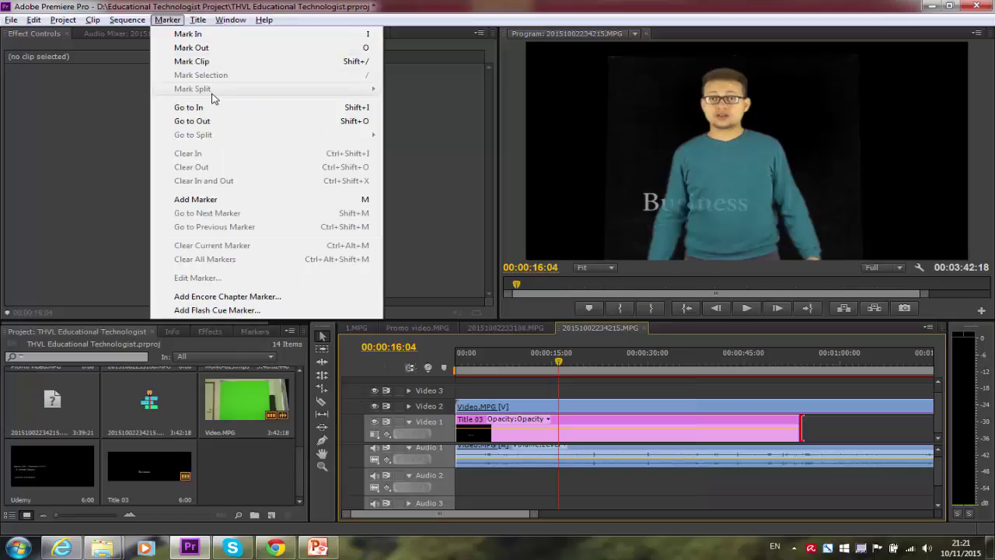
mouse_move(126, 23)
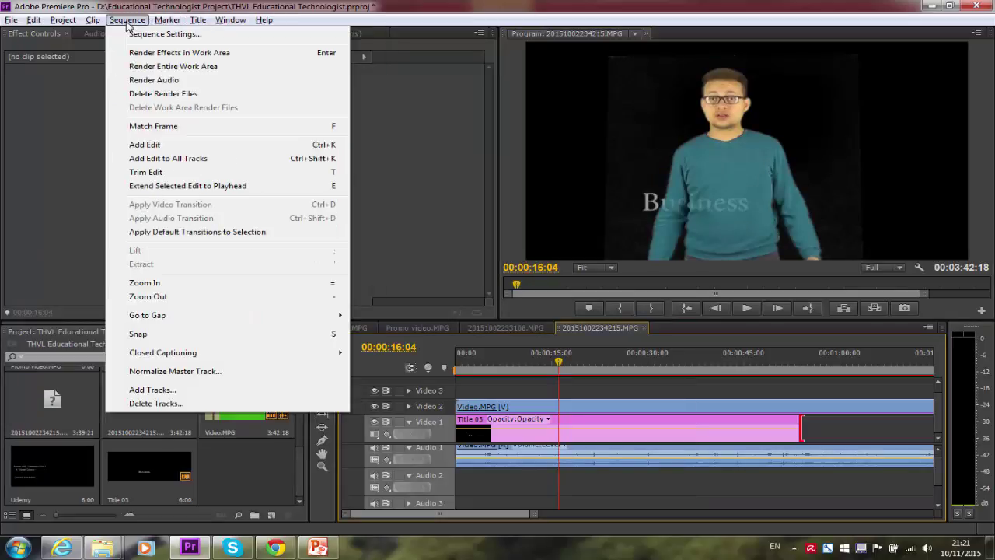
click(163, 53)
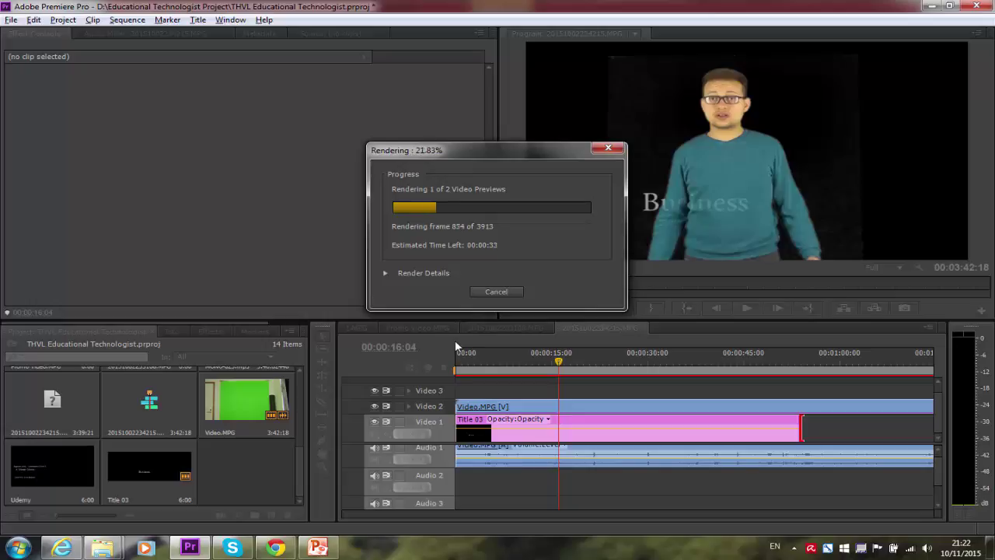
key(Escape)
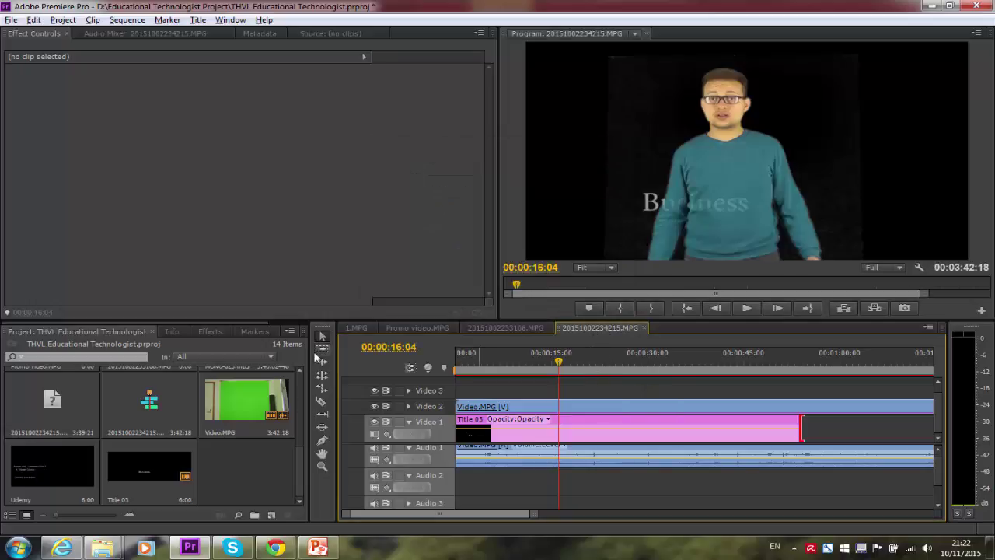
Step: Split Video.MPG and Title 03 at about 15 seconds with the Razor tool
click(322, 401)
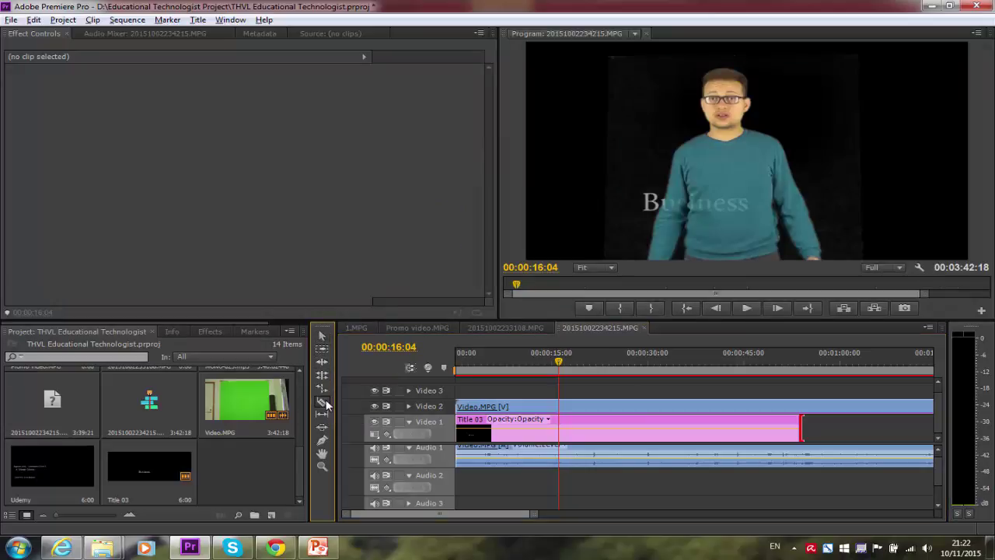
click(567, 407)
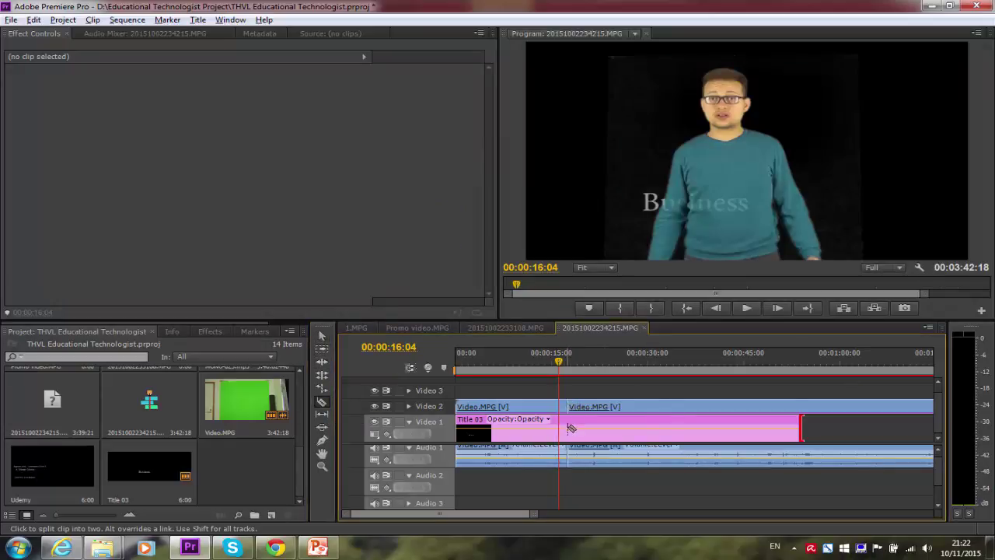
click(568, 423)
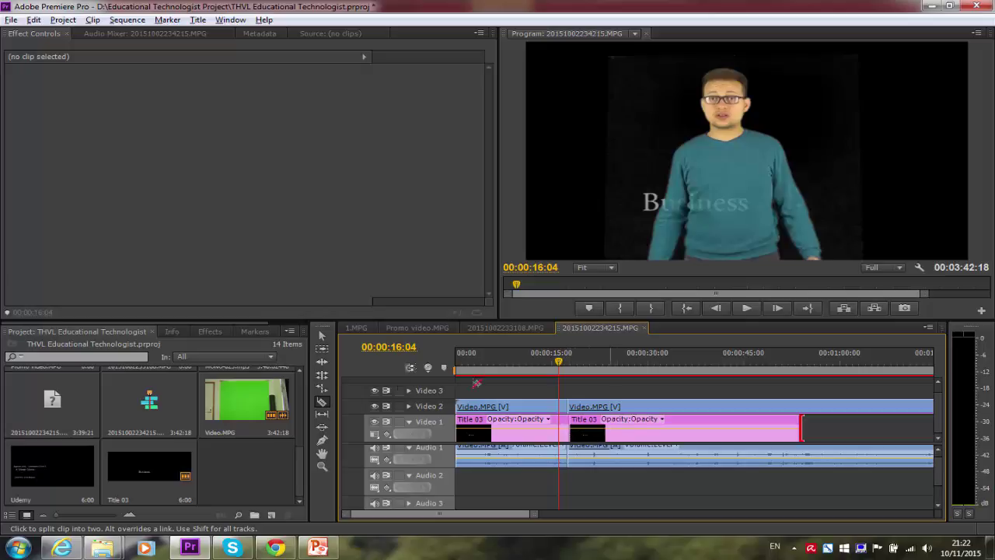
Step: Delete the later Video.MPG and Title 03 pieces and pull the work area end in to match
click(322, 341)
click(620, 406)
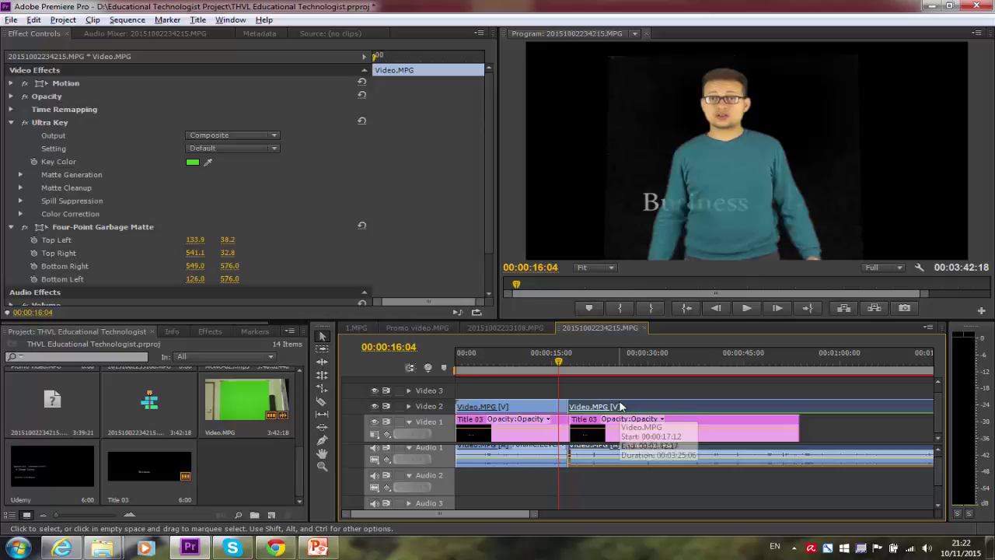
key(Delete)
click(631, 432)
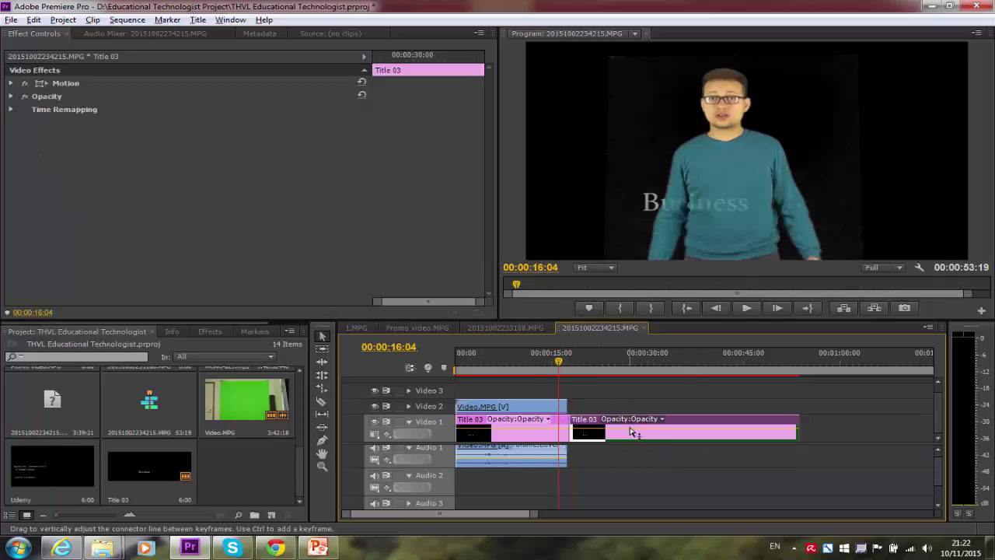
key(Delete)
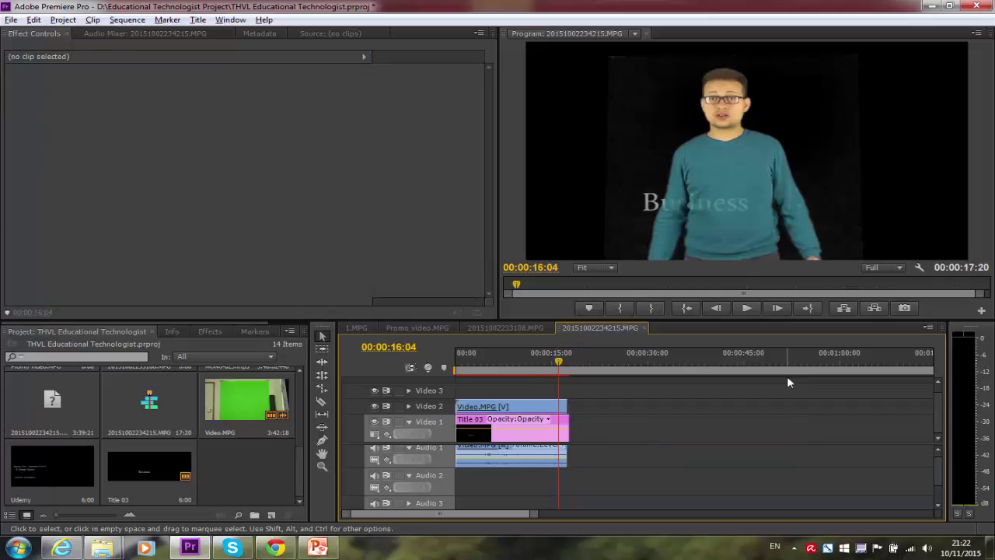
drag(511, 512, 585, 515)
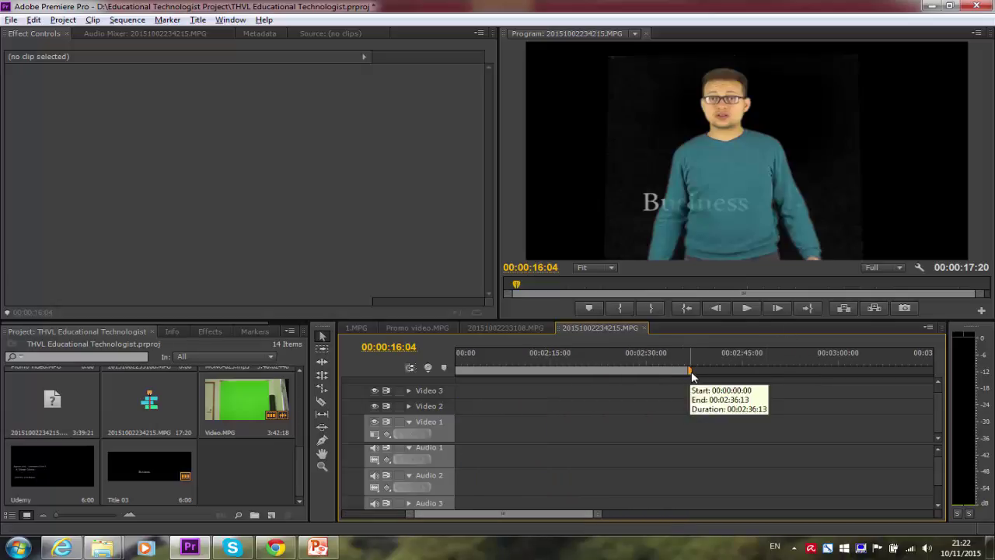
drag(691, 375, 611, 402)
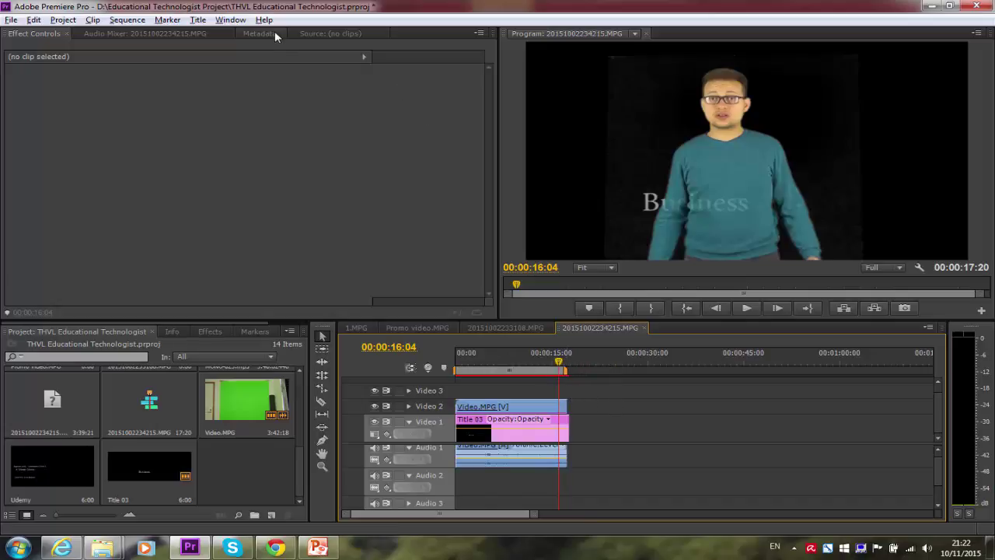
Step: Render previews for the entire work area from the Sequence menu, all 423 frames
click(233, 21)
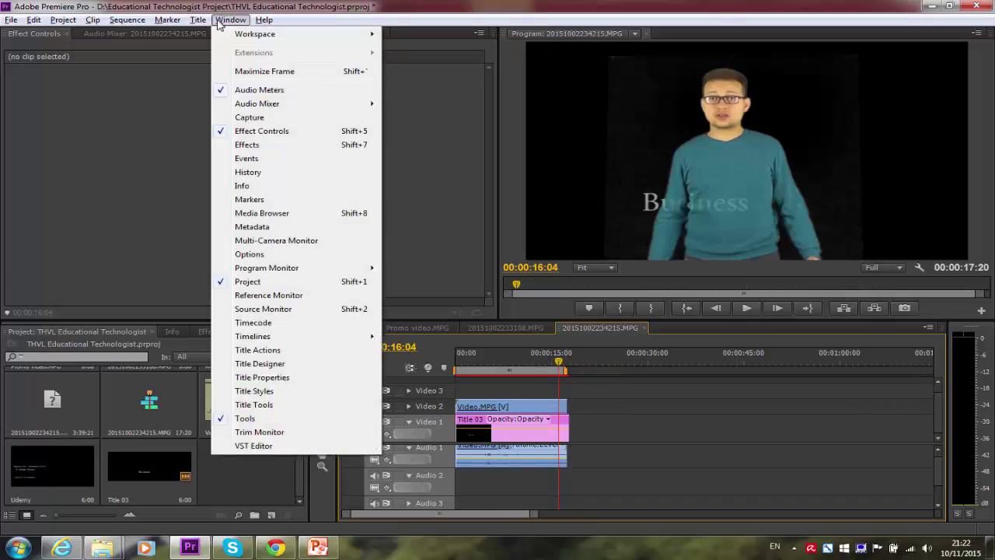
mouse_move(194, 24)
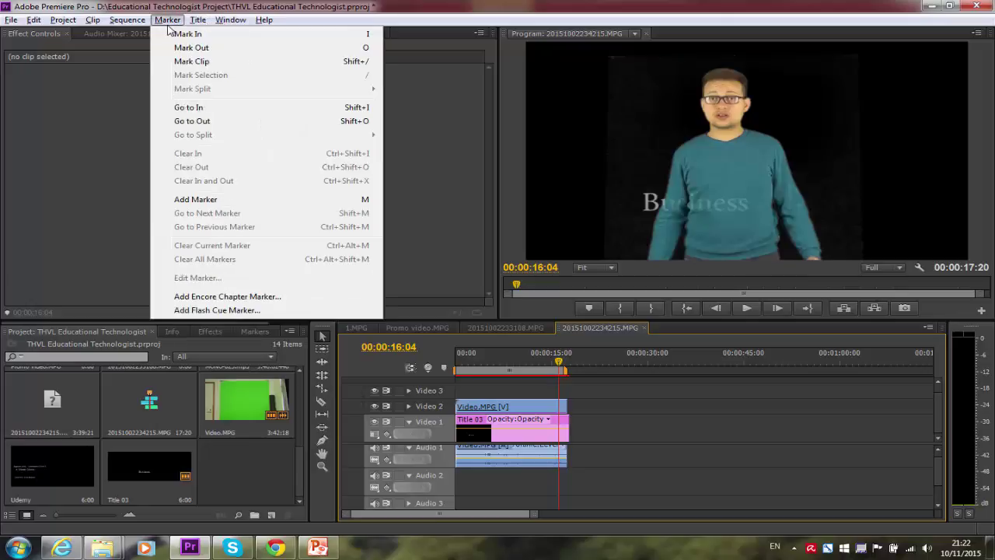
mouse_move(127, 21)
click(163, 67)
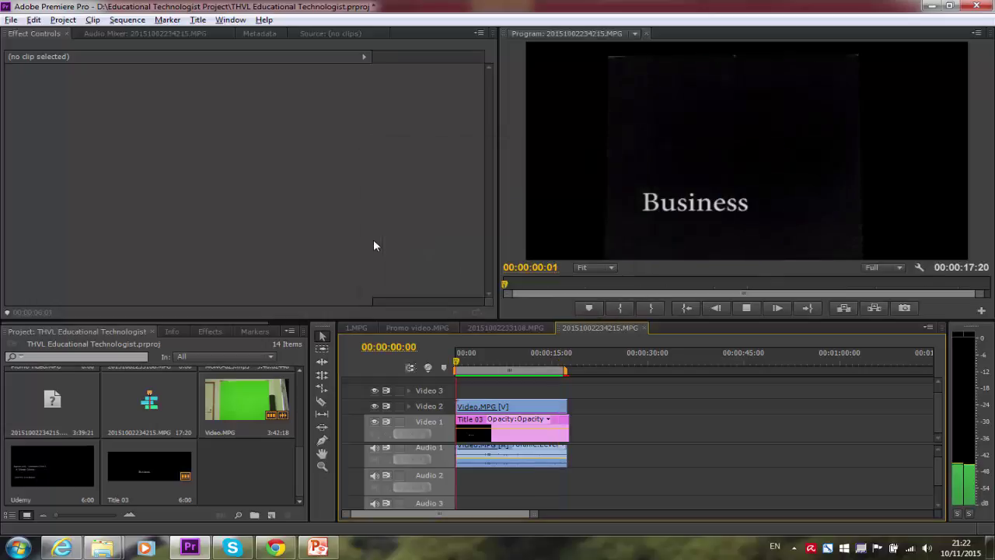
Step: Open the Export Settings dialog via File > Export > Media
click(11, 20)
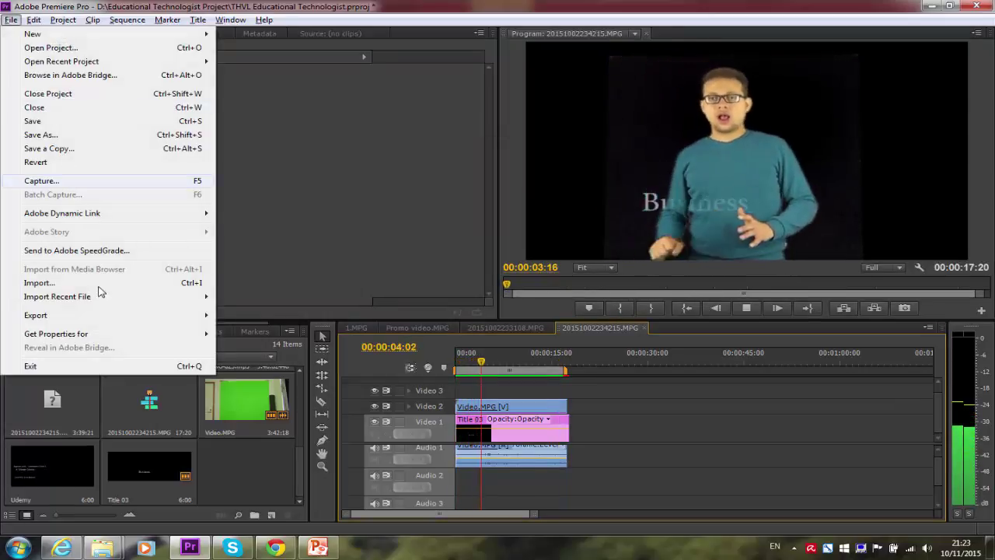
mouse_move(156, 316)
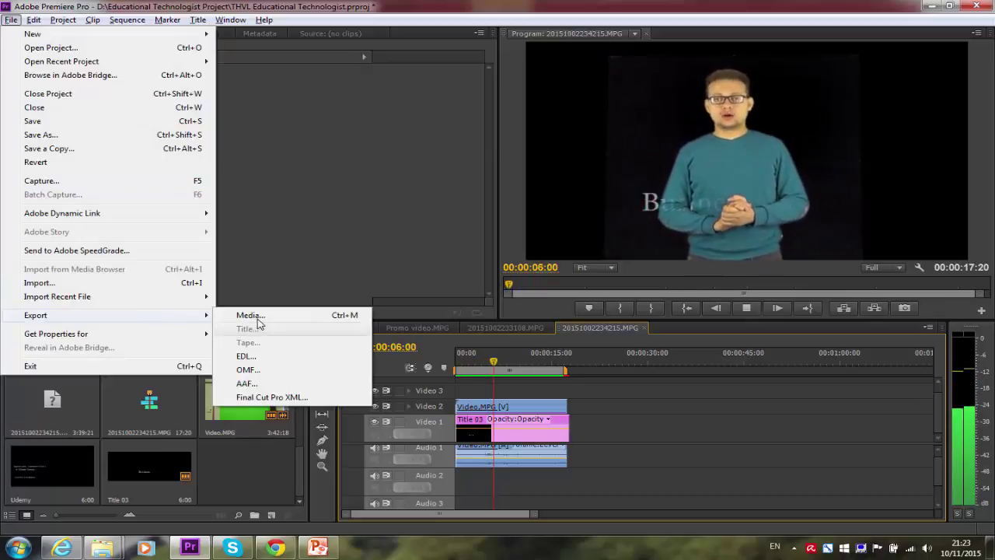
click(256, 315)
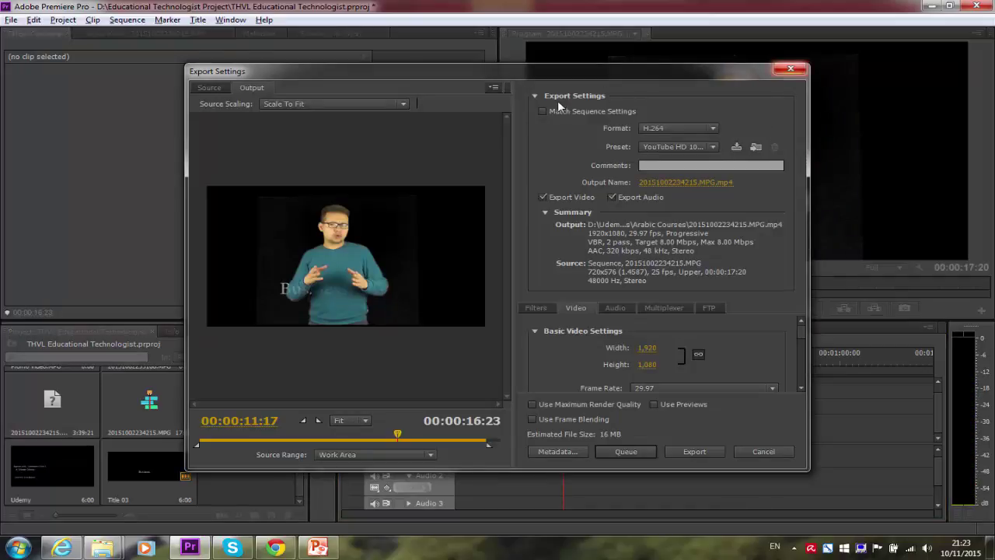
Step: Keep H.264 as the export format
click(647, 132)
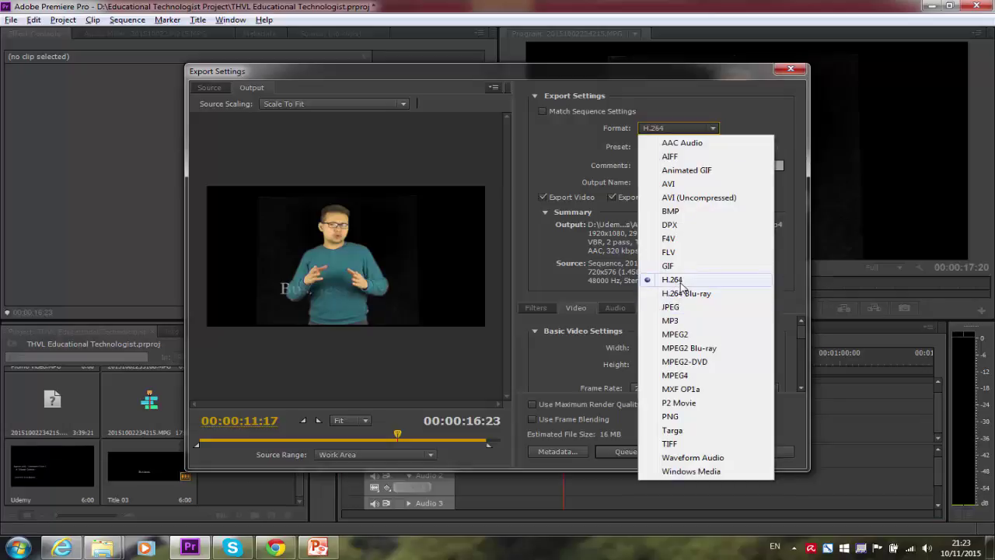
click(673, 280)
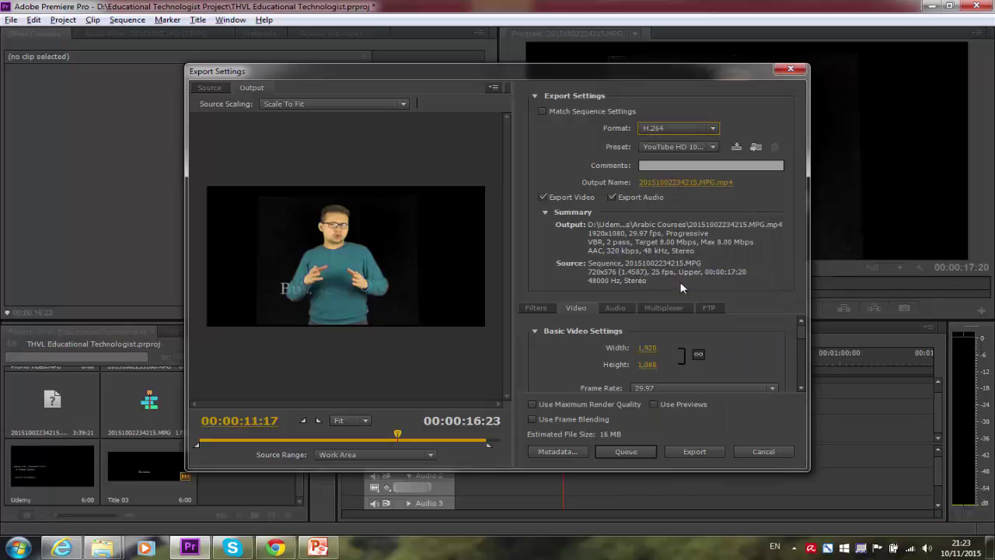
click(665, 162)
Step: Choose the YouTube HD 1080p 29.97 preset (1920×1080, 8 Mbps, about 16 MB)
click(660, 146)
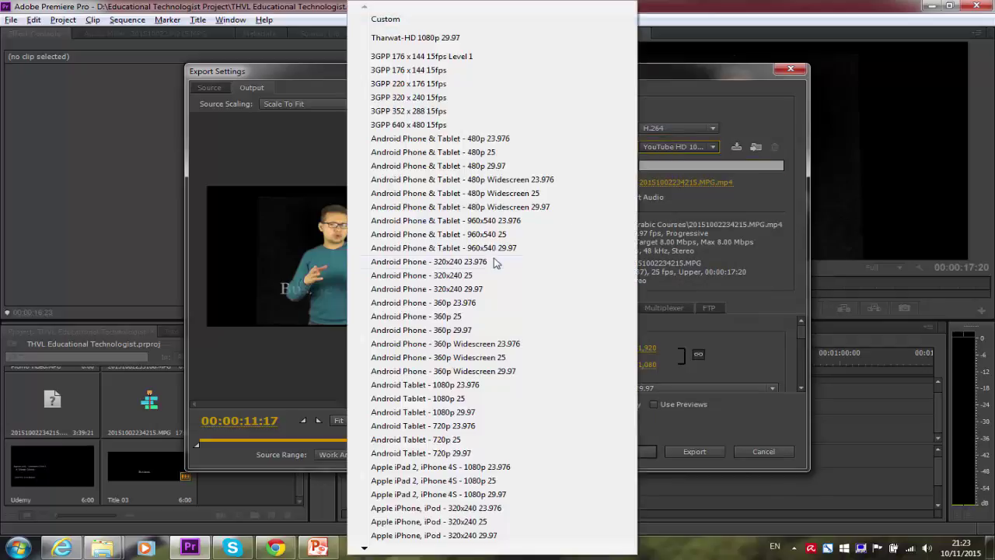
key(y)
scroll(496, 265, down, 3)
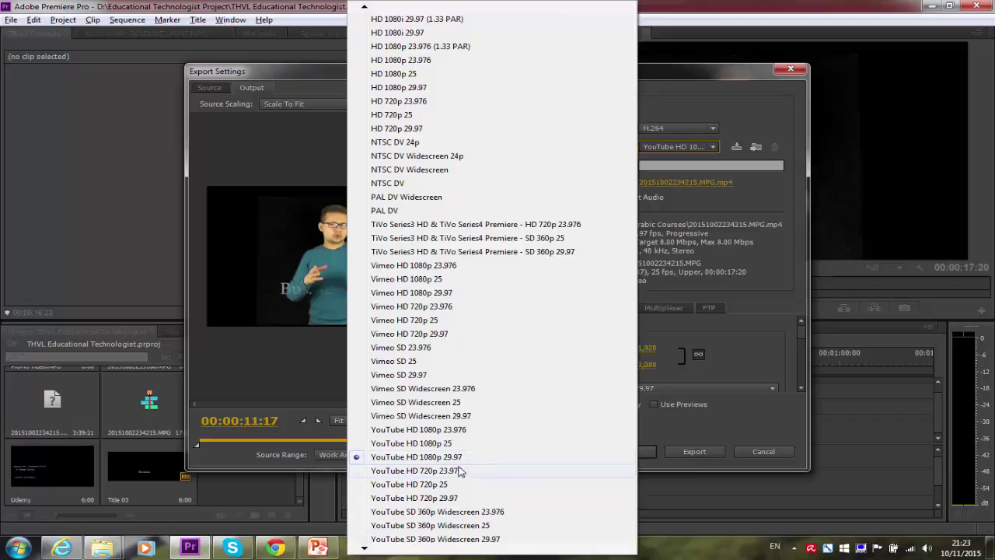
click(458, 460)
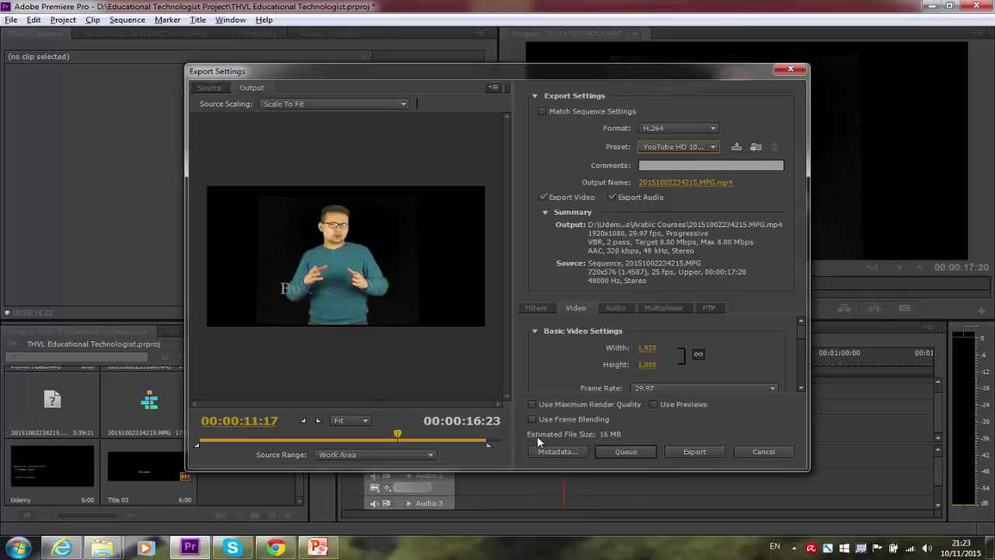
click(762, 456)
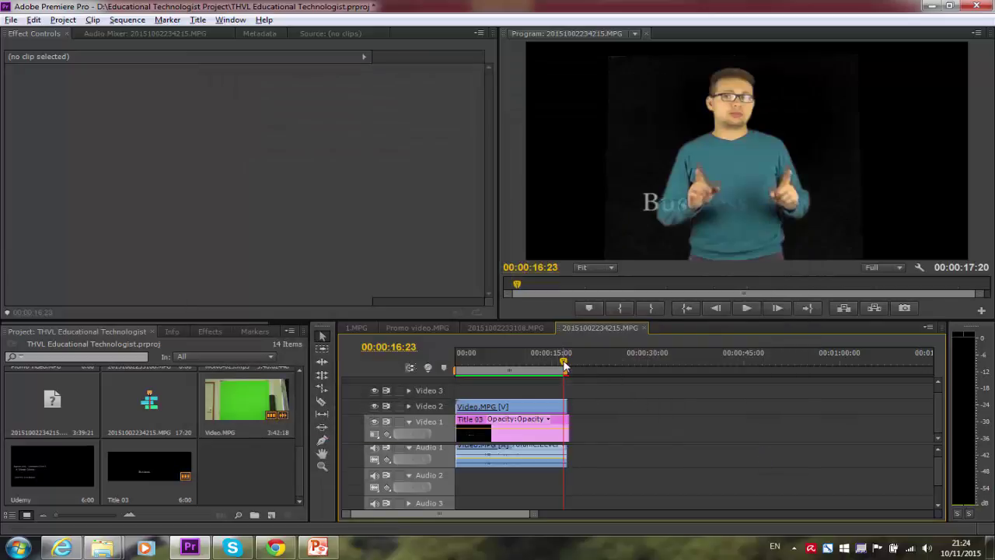
drag(564, 364, 525, 363)
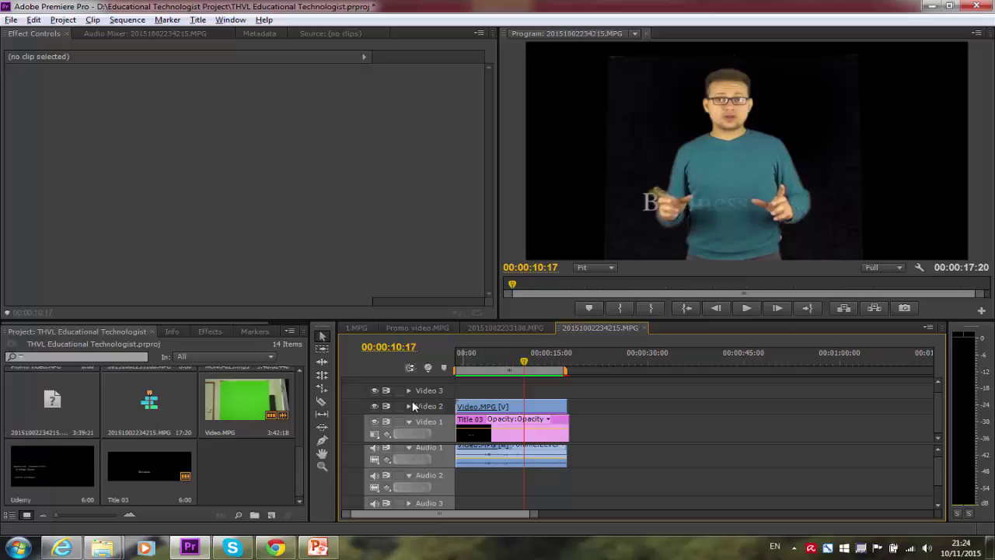
click(316, 548)
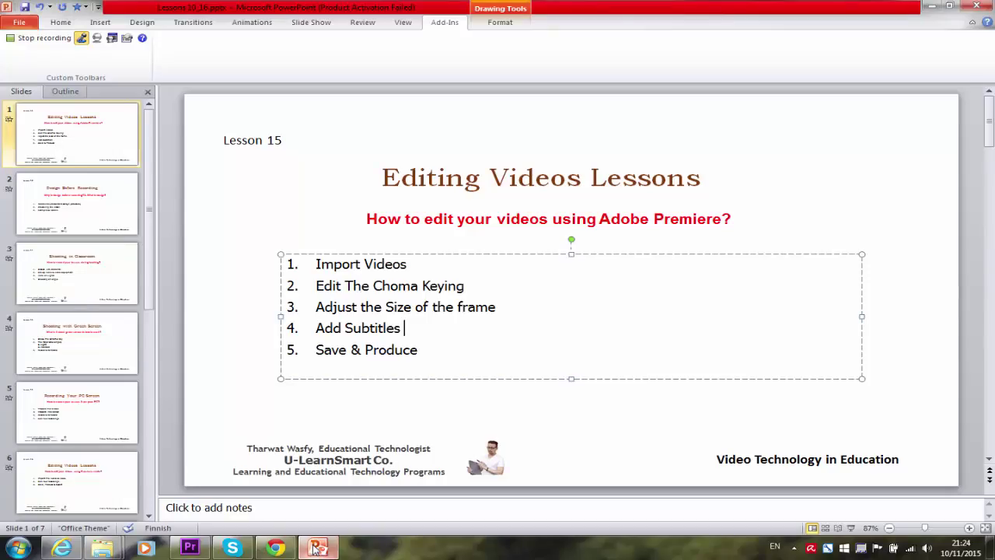
click(316, 548)
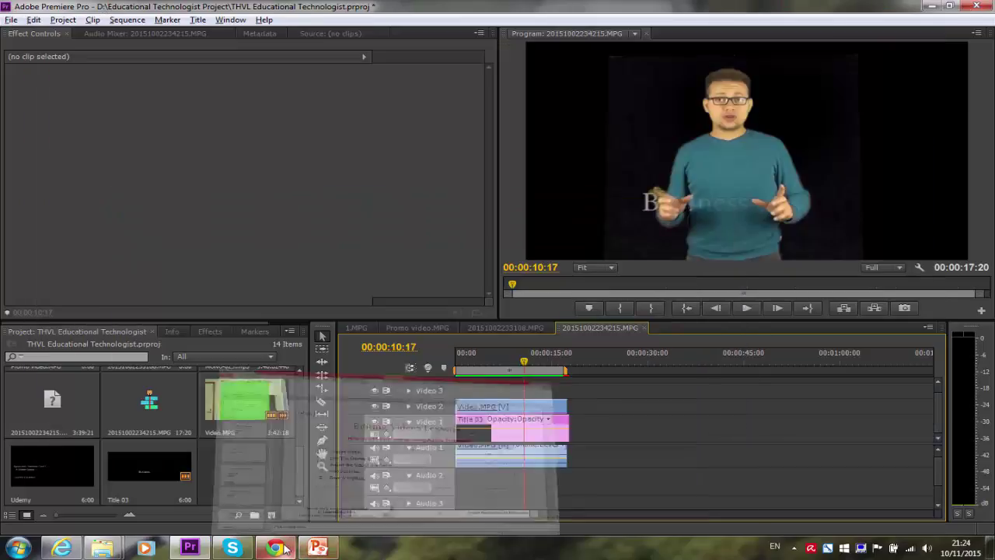
mouse_move(284, 548)
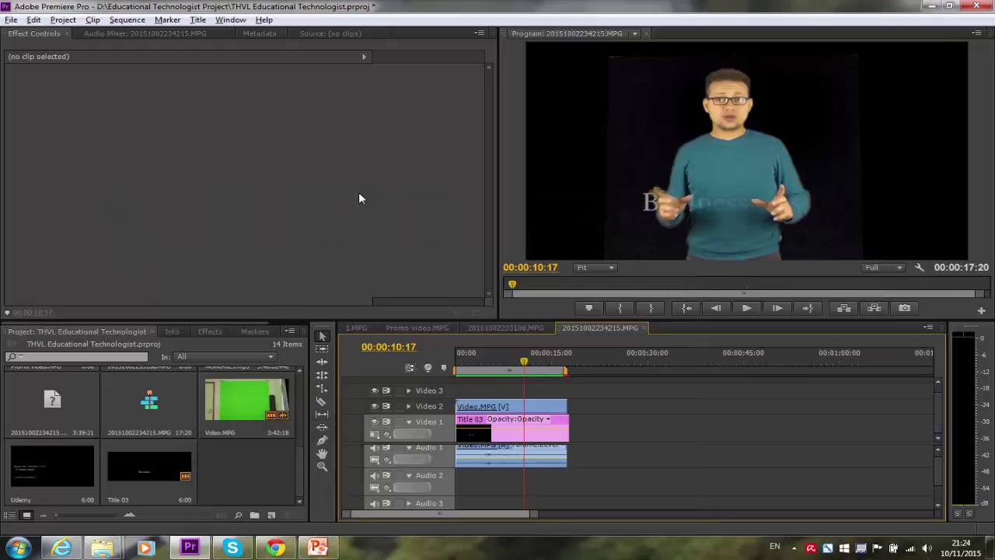